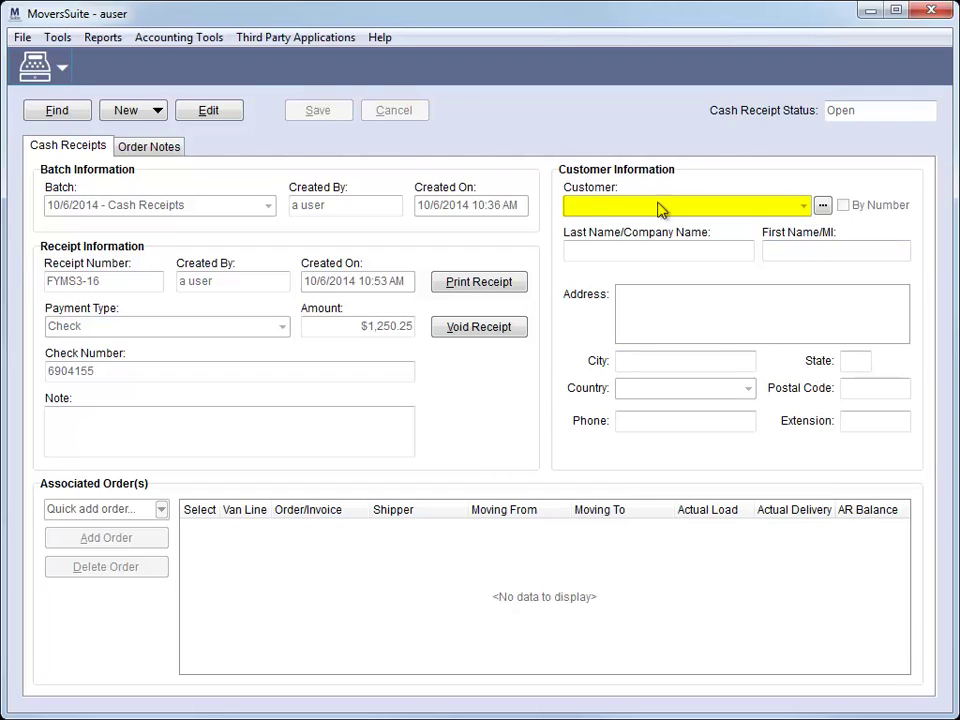
Make the cash receipt editable and set its customer to A & B Transportation.
{"action": "left_click", "coordinate": [229, 114]}
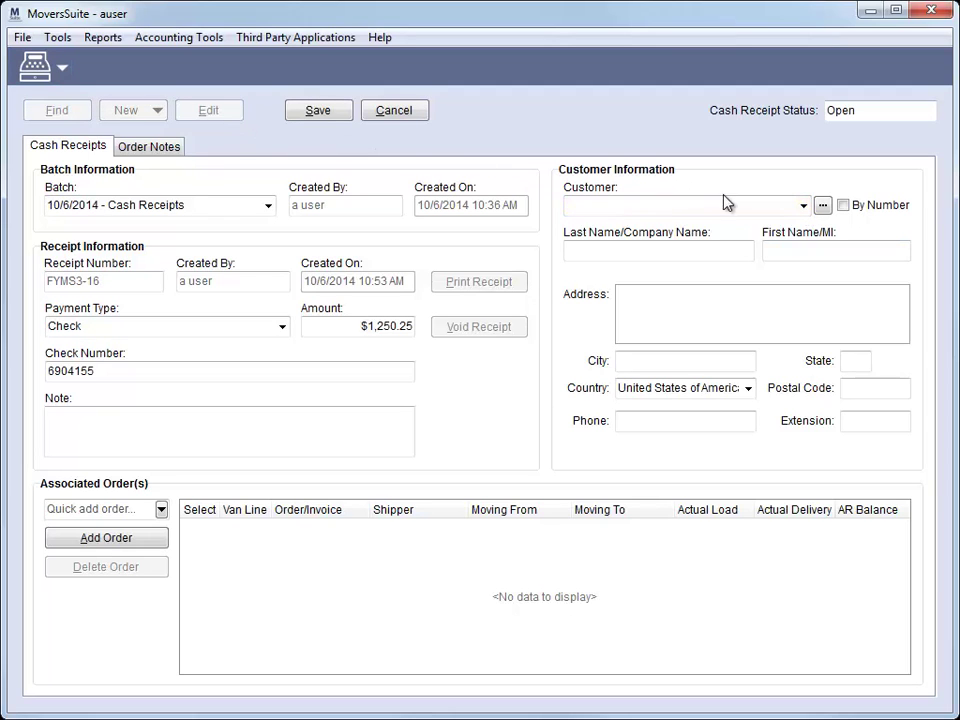
{"action": "left_click", "coordinate": [803, 205]}
{"action": "scroll", "coordinate": [690, 320], "scroll_direction": "down", "scroll_amount": 1}
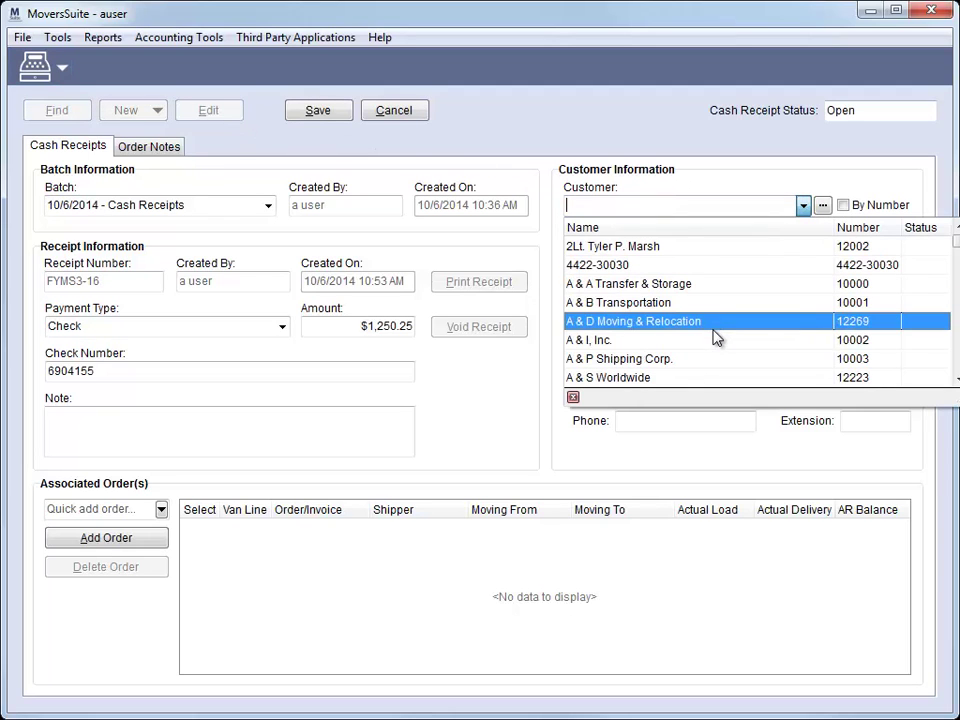
{"action": "left_click", "coordinate": [688, 302]}
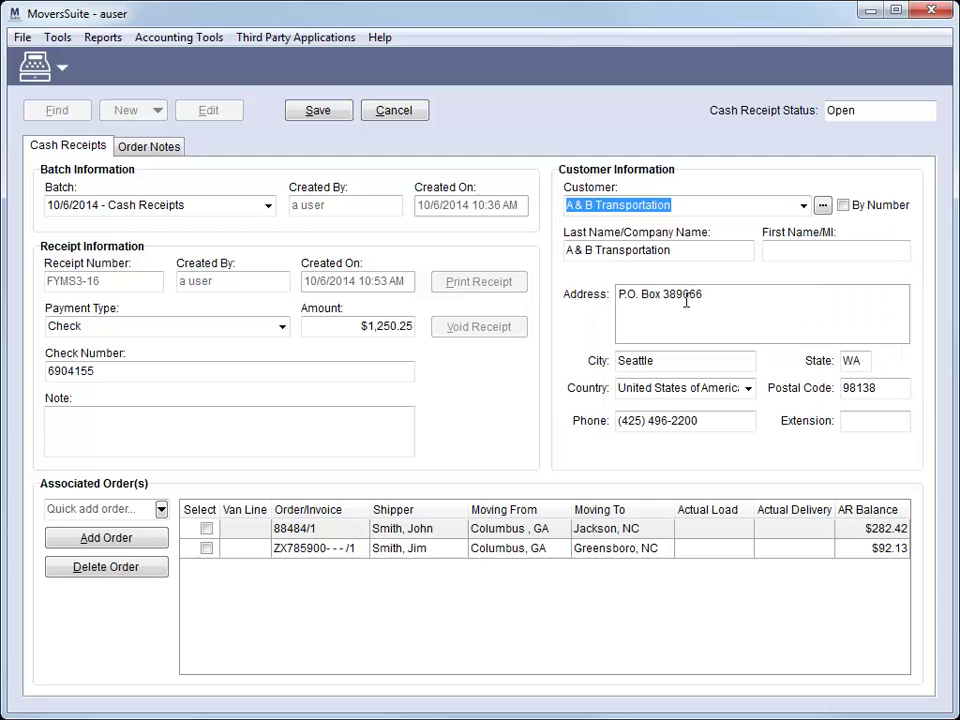
Select both associated orders, 88484/1 and ZX785900, for the receipt.
{"action": "left_click", "coordinate": [823, 208]}
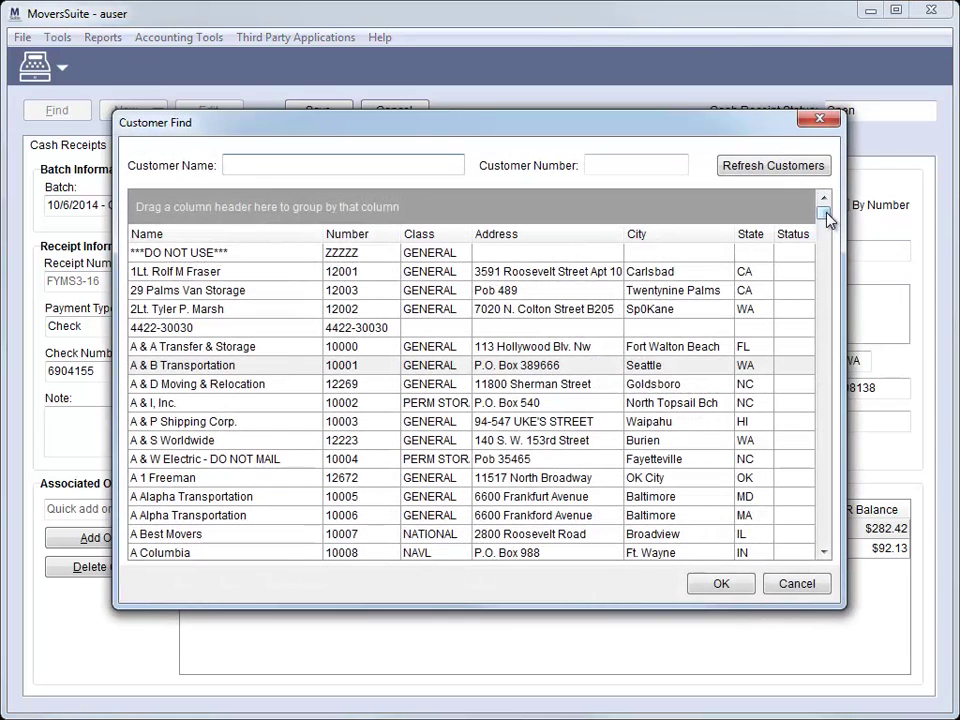
{"action": "left_click", "coordinate": [822, 120]}
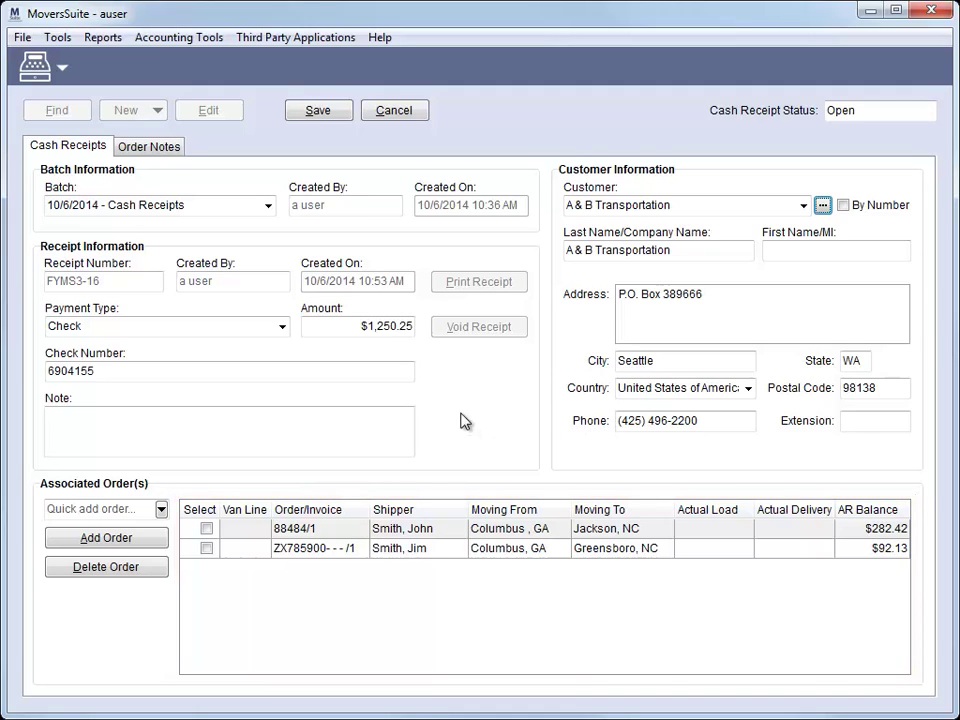
{"action": "left_click", "coordinate": [206, 528]}
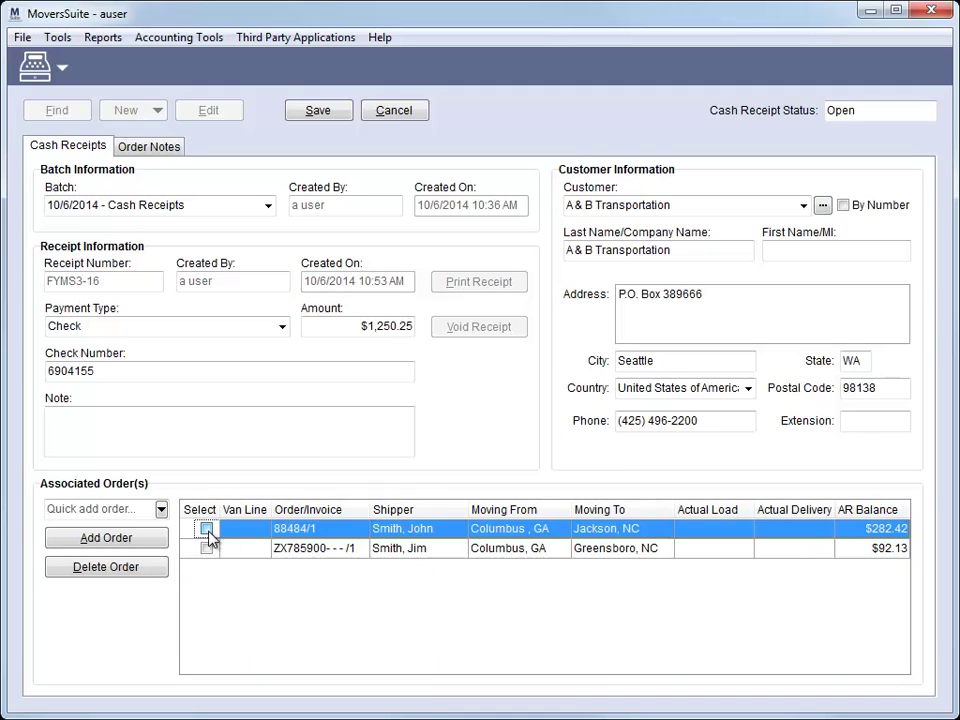
{"action": "left_click", "coordinate": [207, 548]}
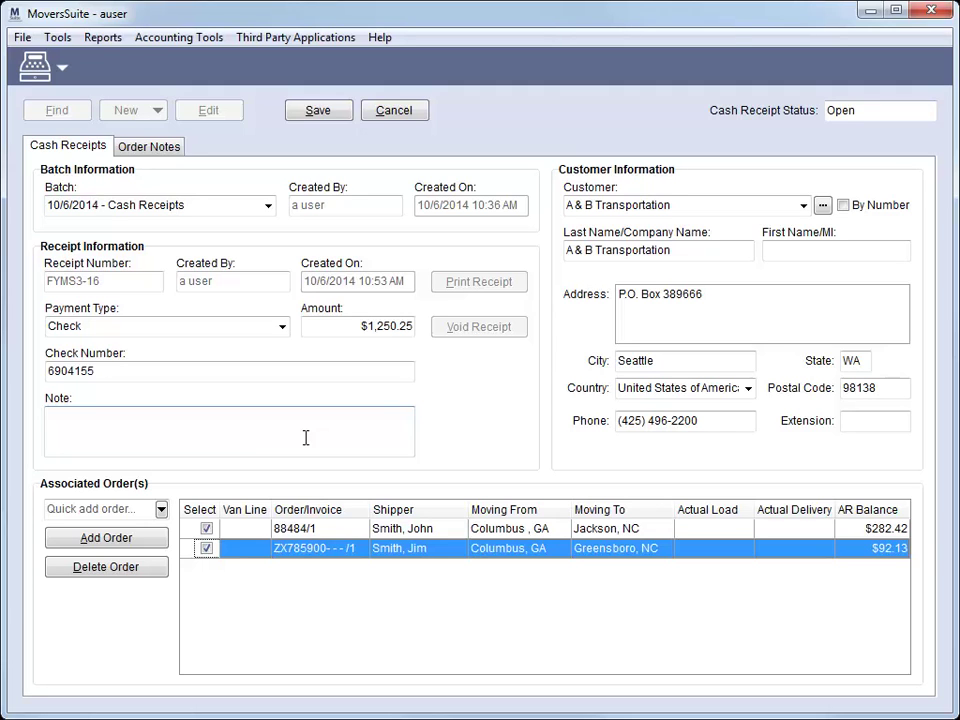
Find orders by a customer last name and order number 555, then add and select 55555-14.
{"action": "left_click", "coordinate": [141, 548]}
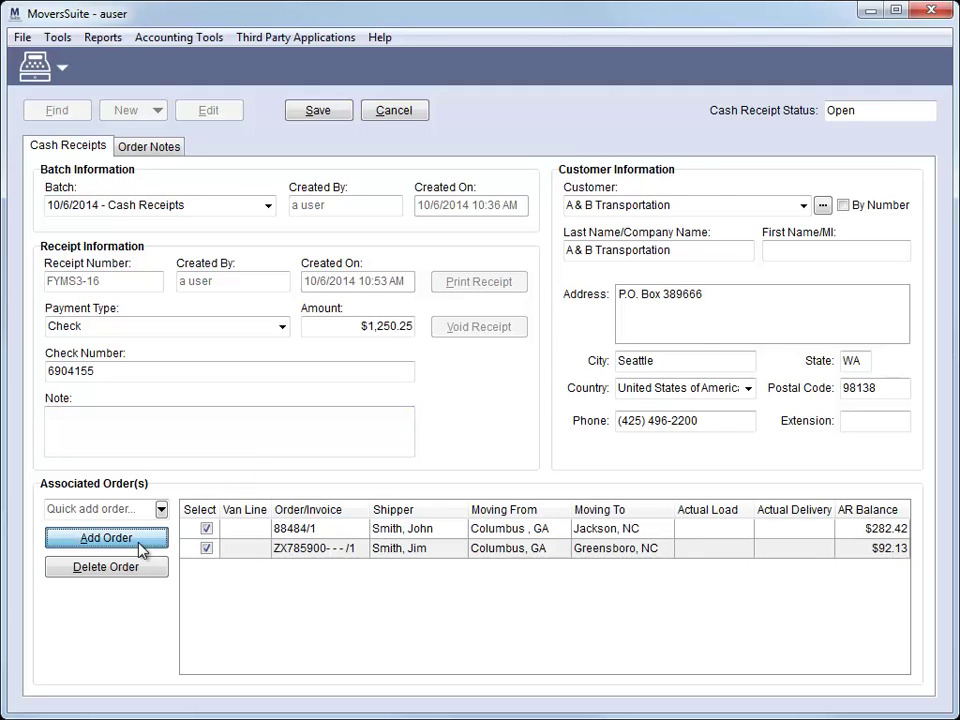
{"action": "left_click", "coordinate": [318, 291]}
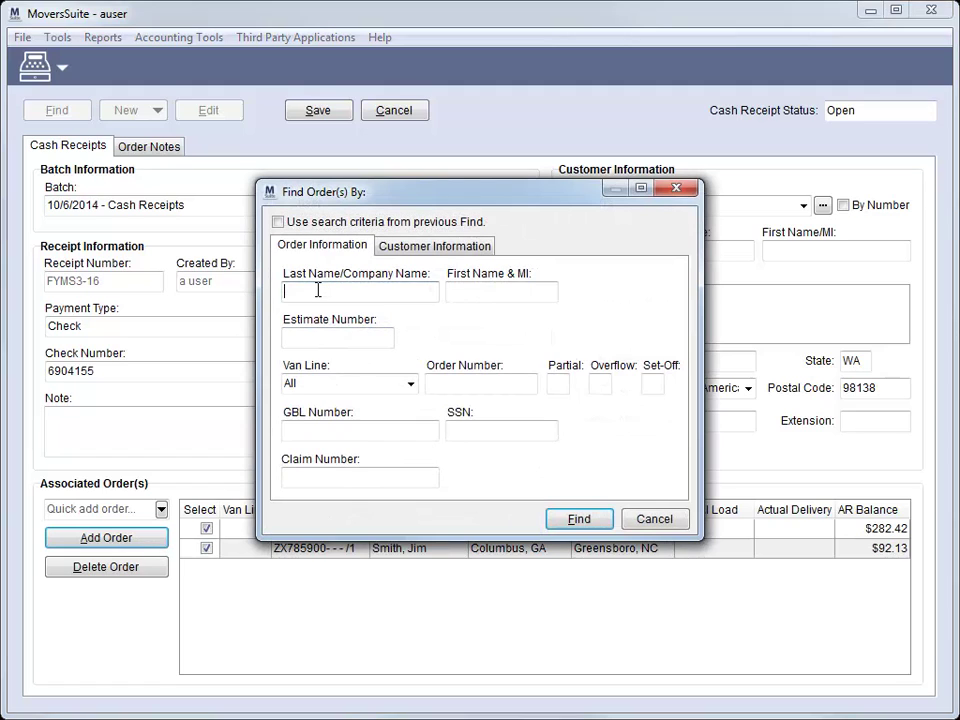
{"action": "type", "text": "smith"}
{"action": "key", "text": "Tab"}
{"action": "key", "text": "Tab"}
{"action": "key", "text": "Tab"}
{"action": "type", "text": "555"}
{"action": "left_click", "coordinate": [576, 519]}
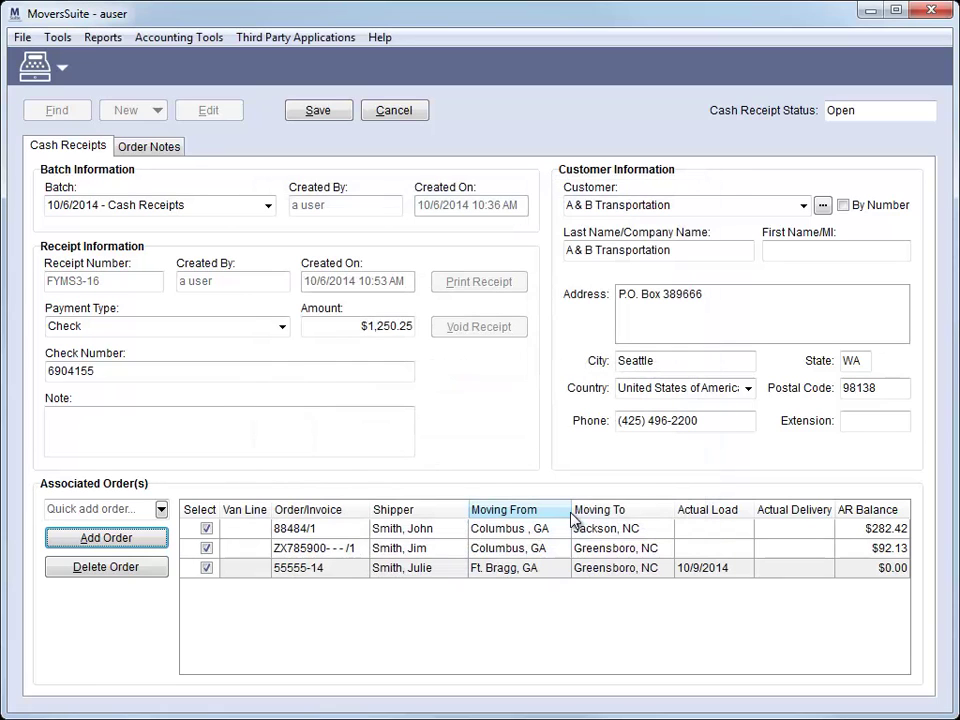
{"action": "left_click", "coordinate": [368, 570]}
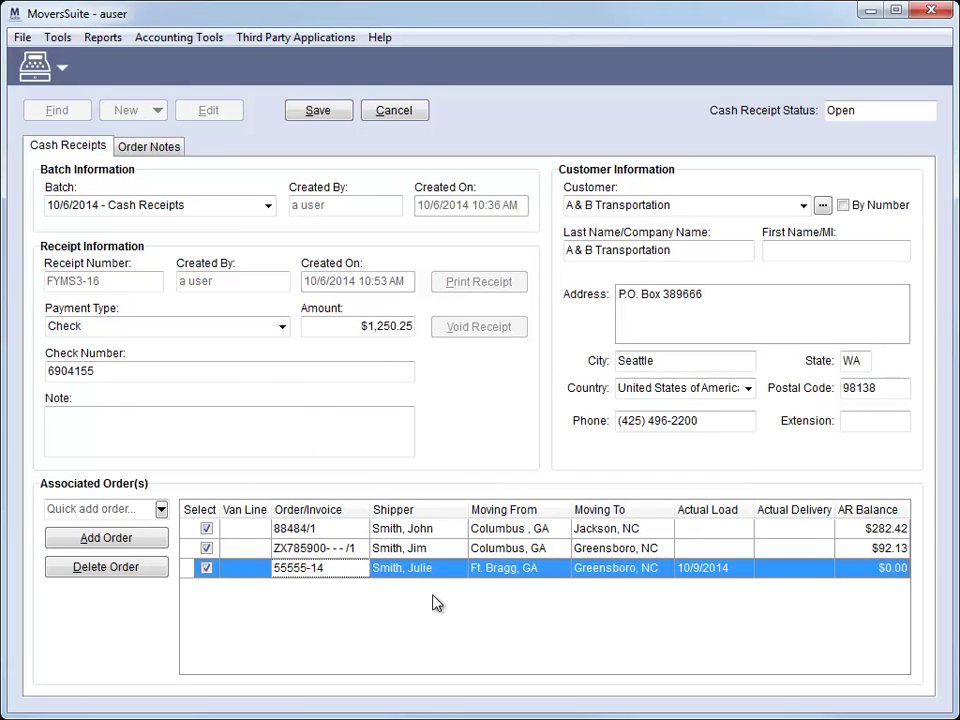
Save the receipt and expand orders 88484 and ZX785900 to show their invoices.
{"action": "left_click", "coordinate": [337, 115]}
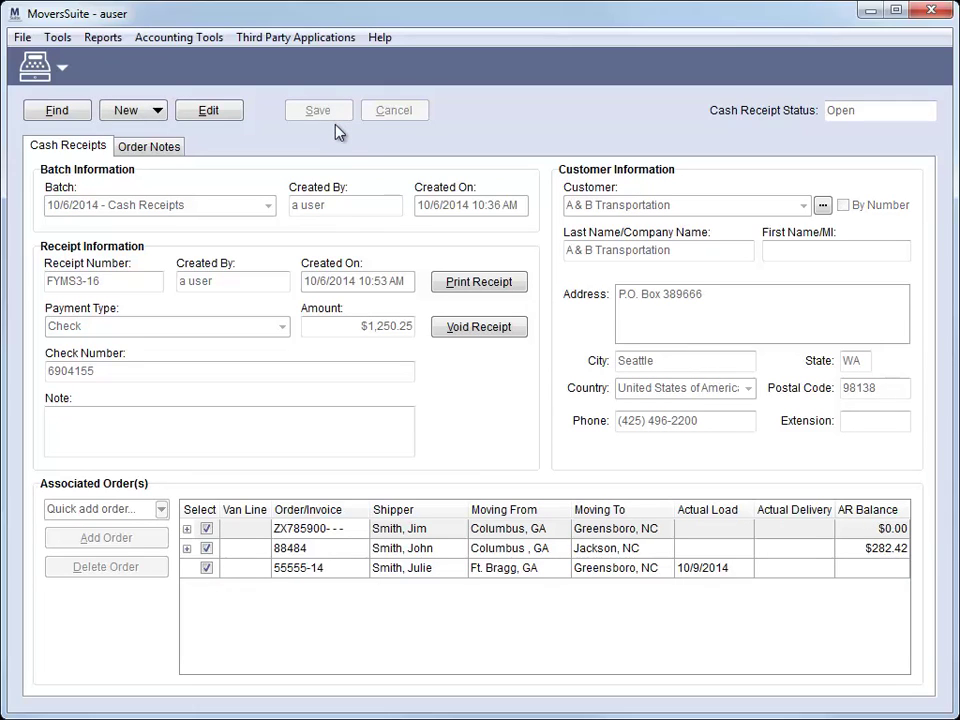
{"action": "left_click", "coordinate": [186, 548]}
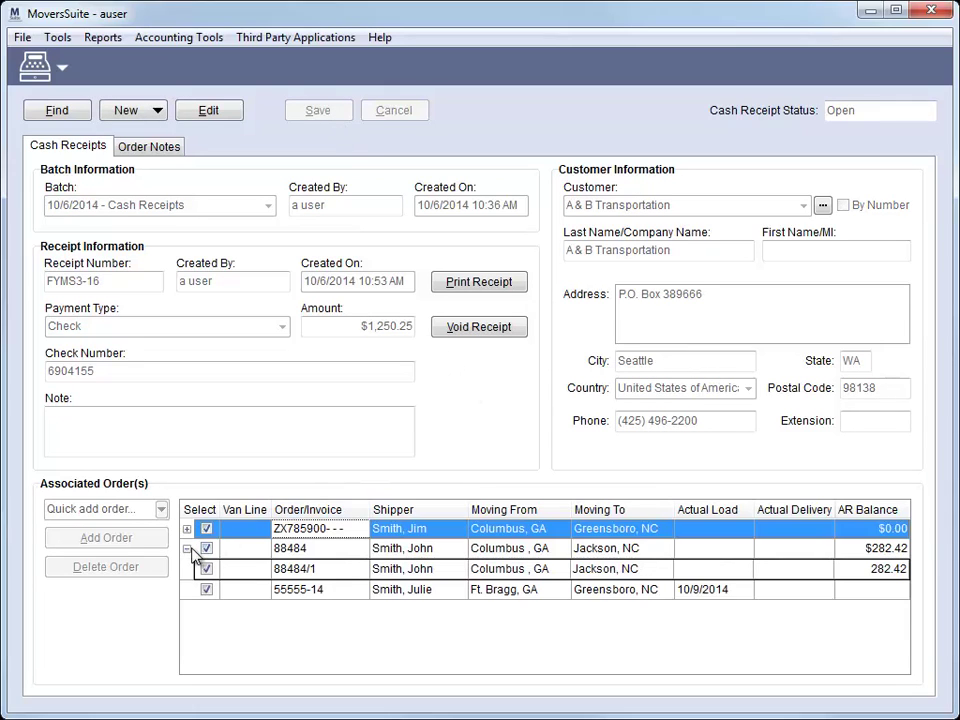
{"action": "left_click", "coordinate": [187, 530]}
Expand all order rows, collapse them all, then expand and collapse ZX785900 again.
{"action": "right_click", "coordinate": [260, 542]}
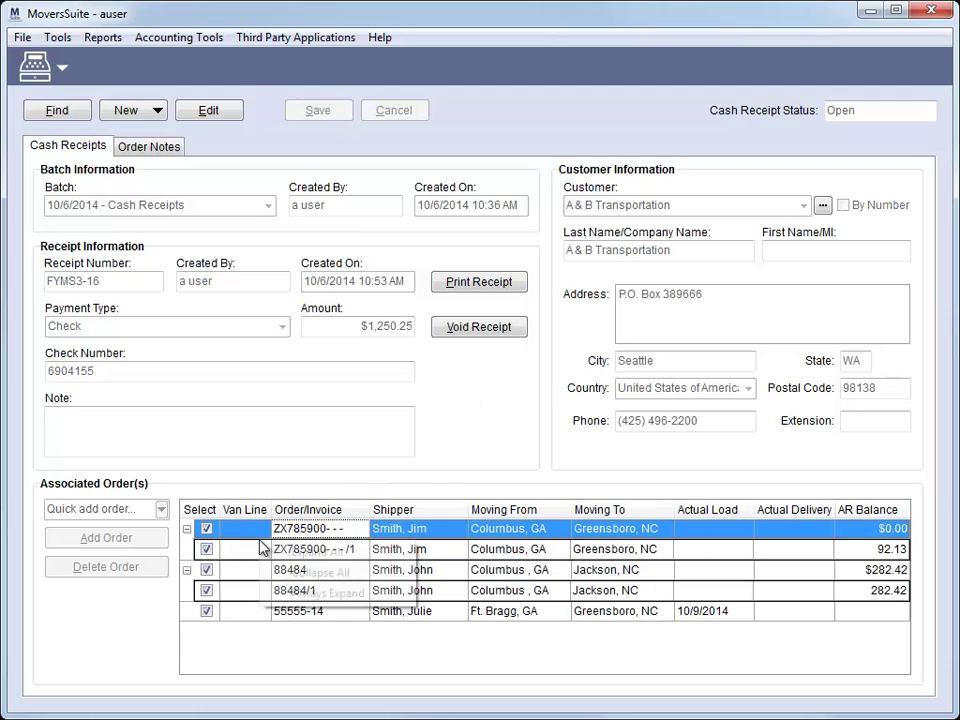
{"action": "left_click", "coordinate": [310, 552]}
{"action": "right_click", "coordinate": [315, 553]}
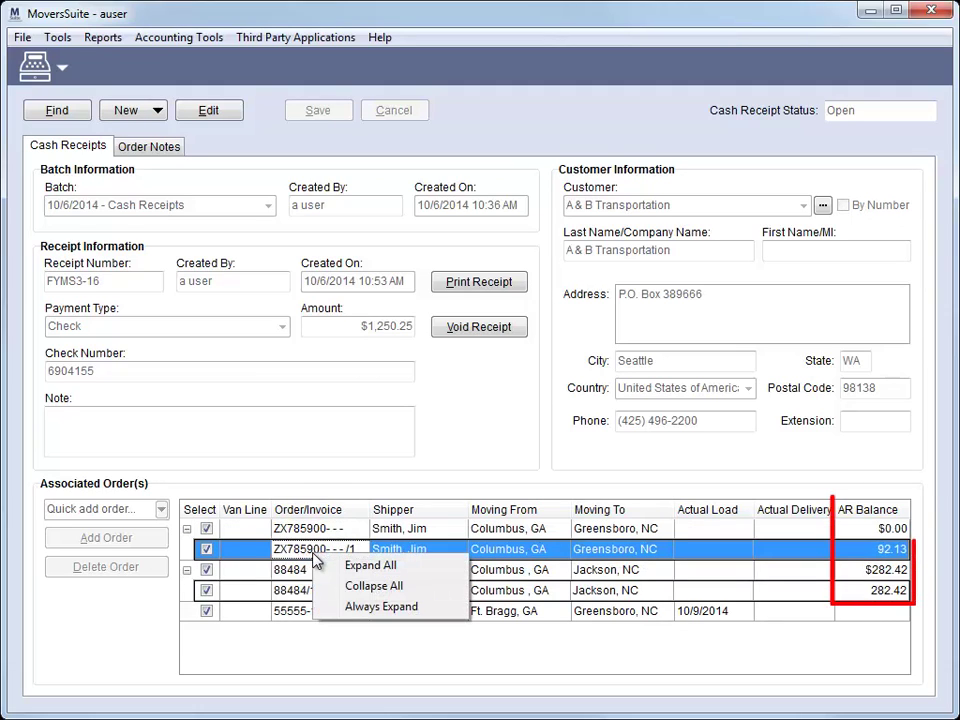
{"action": "left_click", "coordinate": [344, 587]}
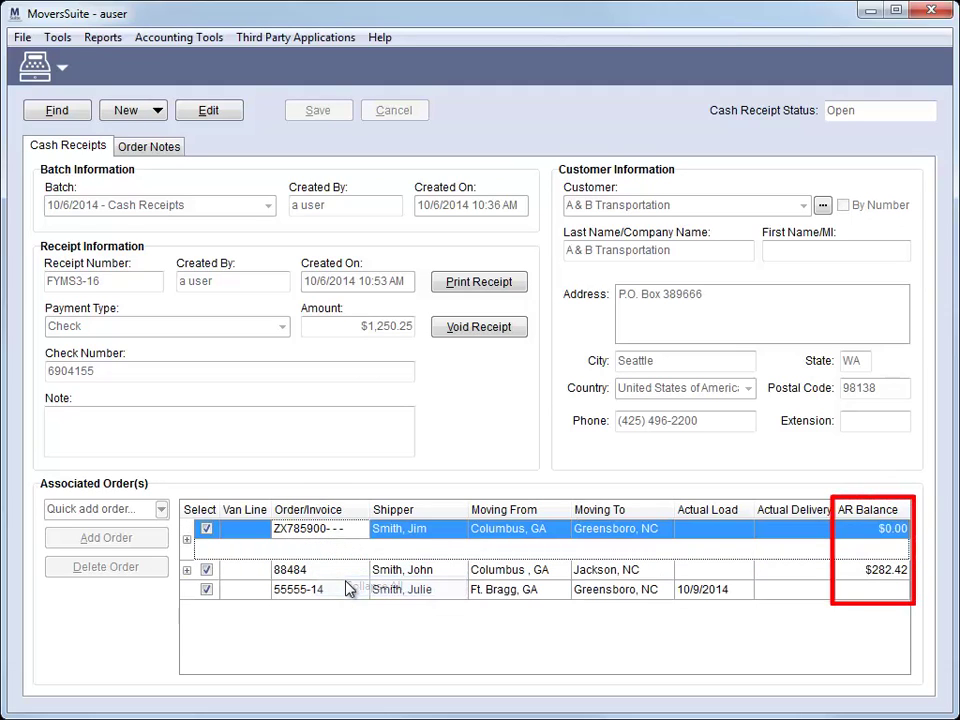
{"action": "left_click", "coordinate": [187, 531]}
{"action": "left_click", "coordinate": [187, 530]}
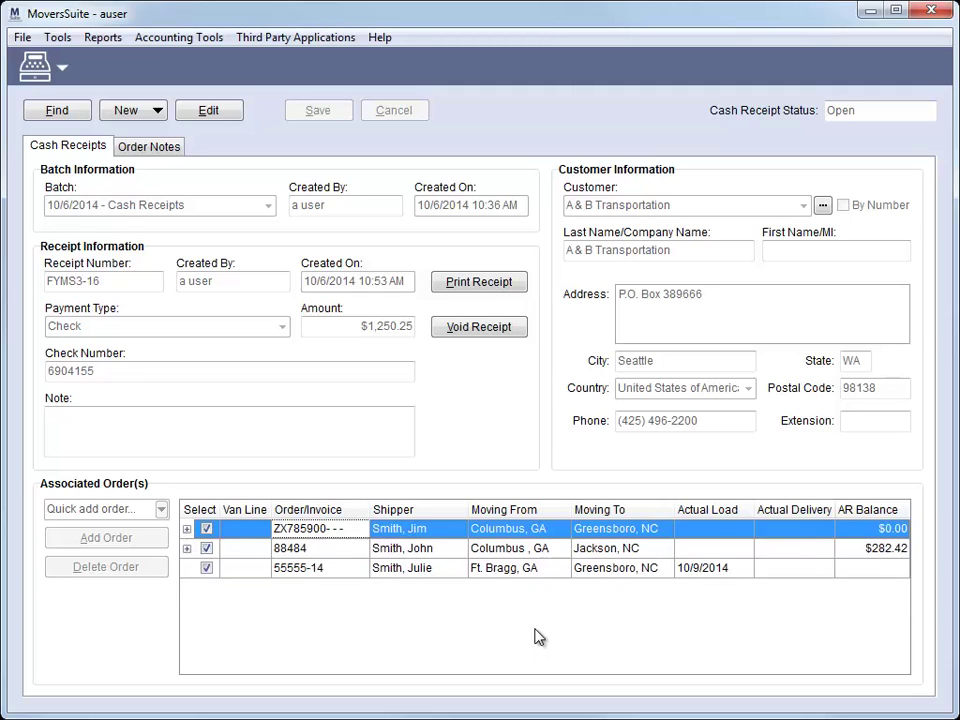
Change the company name to 'Company' and enter a new street address.
{"action": "left_click", "coordinate": [206, 112]}
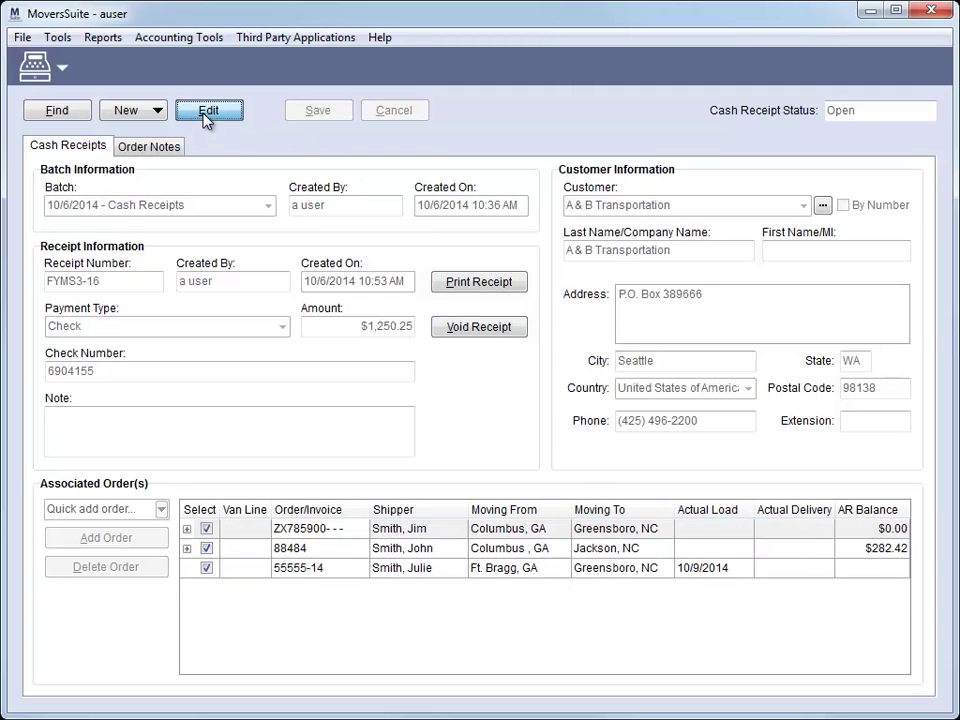
{"action": "left_click_drag", "start_coordinate": [677, 249], "coordinate": [519, 246]}
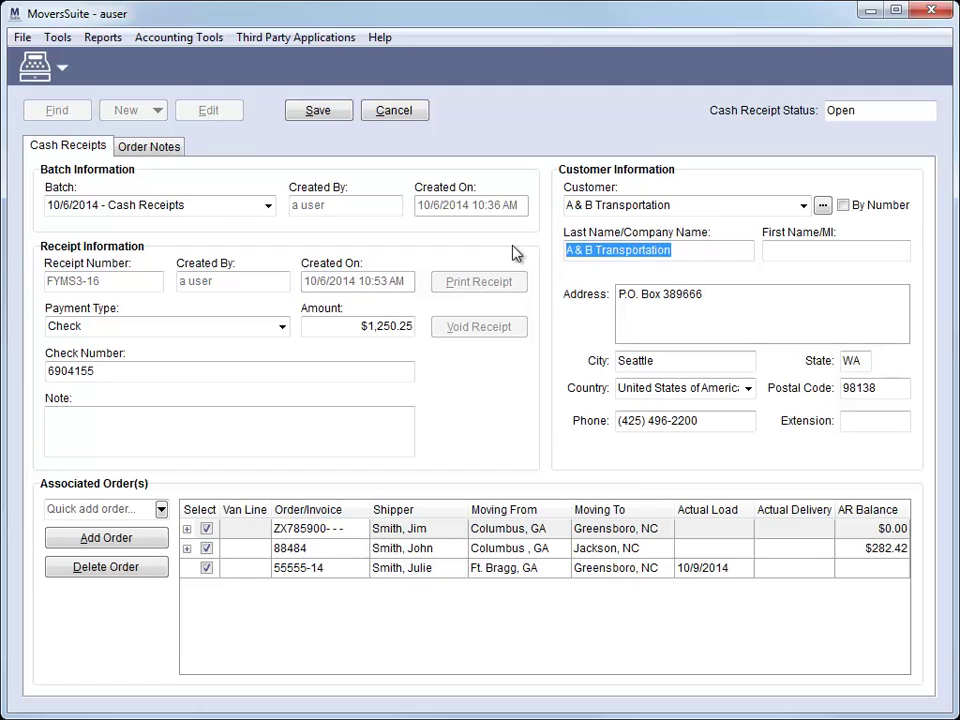
{"action": "type", "text": "Co"}
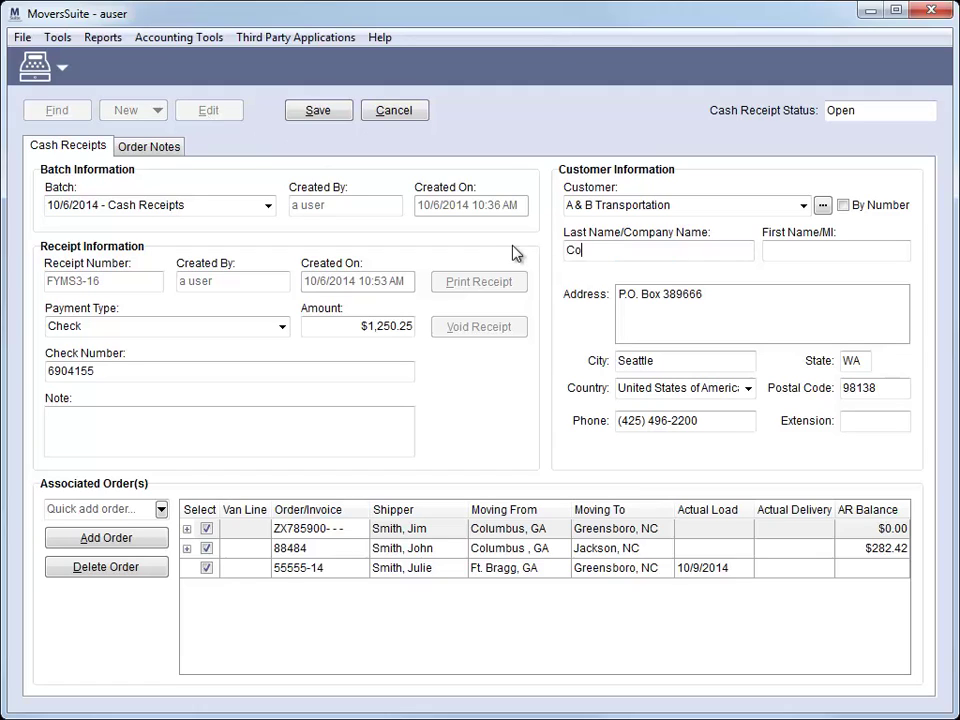
{"action": "type", "text": "mpany"}
{"action": "left_click_drag", "start_coordinate": [758, 300], "coordinate": [557, 309]}
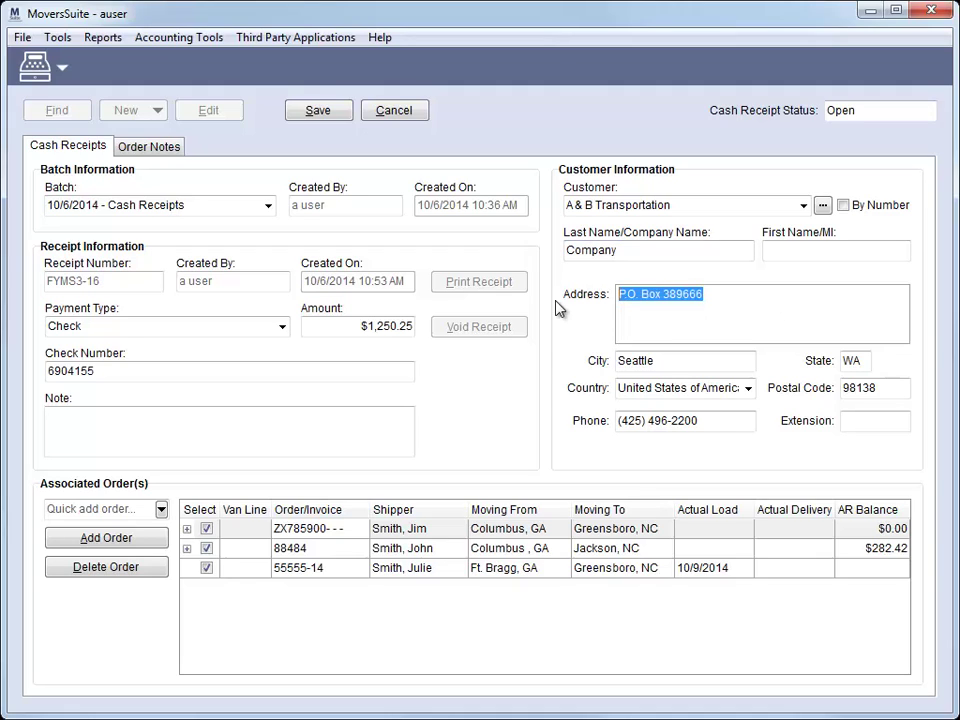
{"action": "type", "text": "40000"}
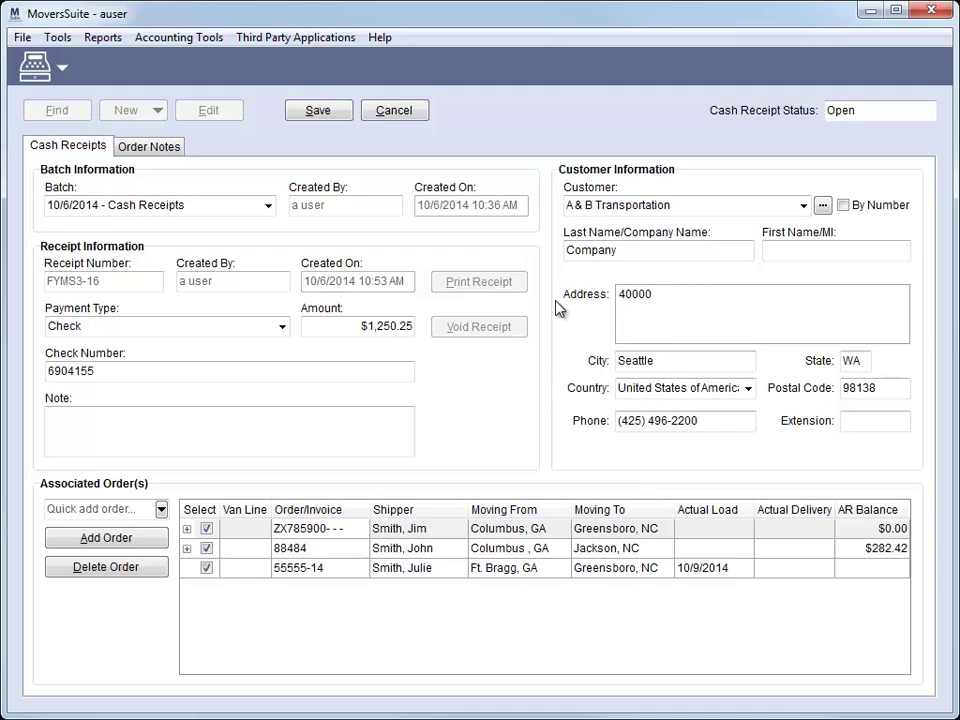
{"action": "type", "text": " us"}
{"action": "key", "text": "BackSpace"}
{"action": "key", "text": "BackSpace"}
{"action": "type", "text": "Industrial Way"}
Save the customer changes and review order ZX785900's receivables and customer choices.
{"action": "left_click", "coordinate": [322, 115]}
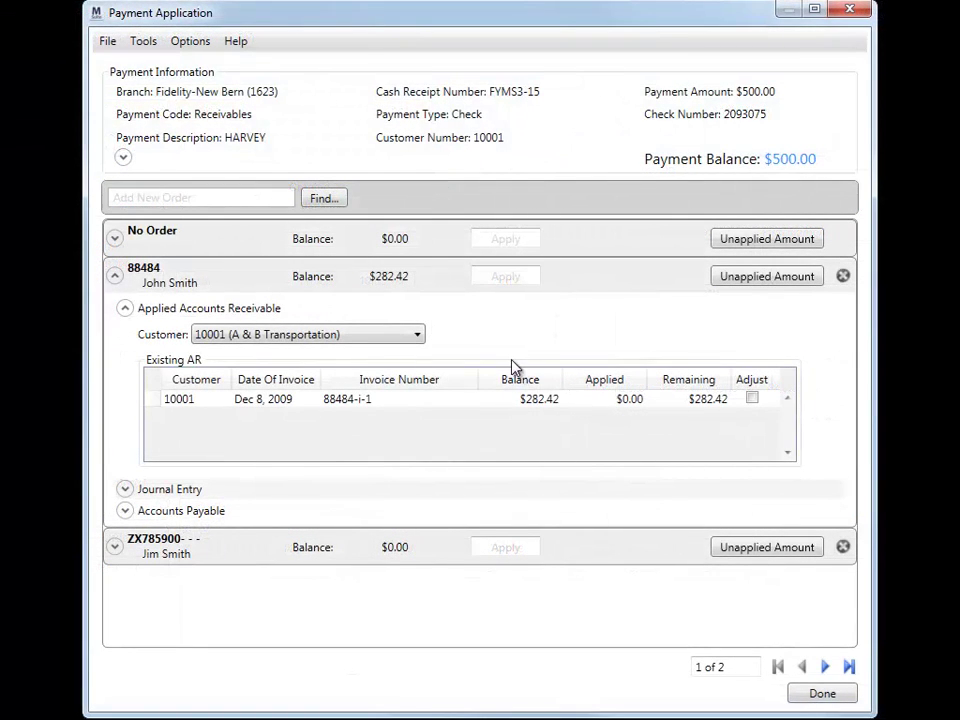
{"action": "left_click", "coordinate": [114, 547]}
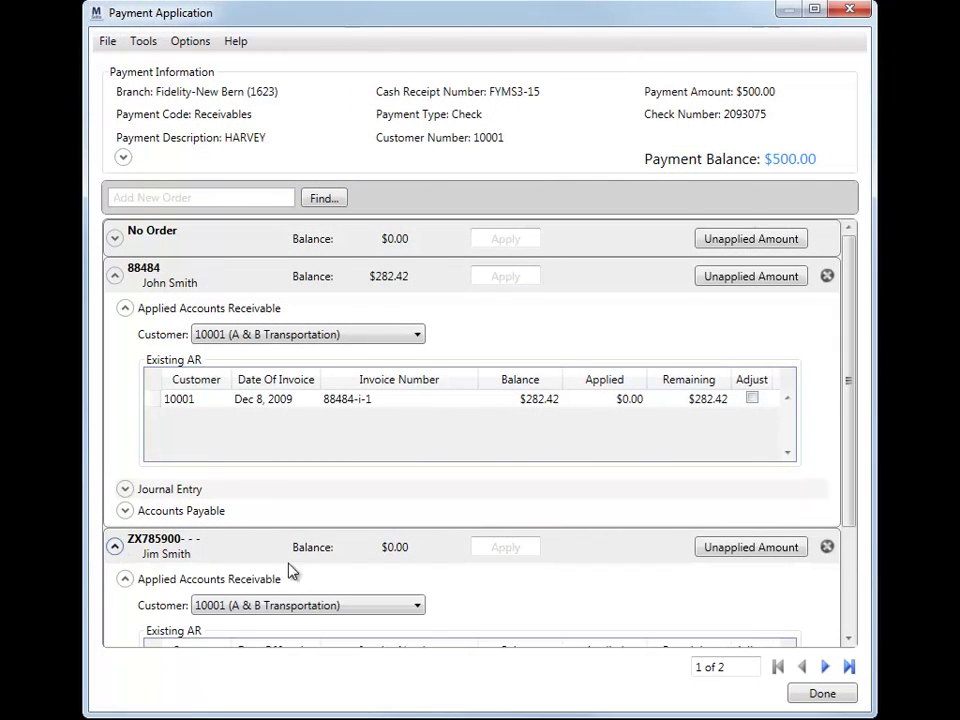
{"action": "scroll", "coordinate": [439, 579], "scroll_direction": "down", "scroll_amount": 2}
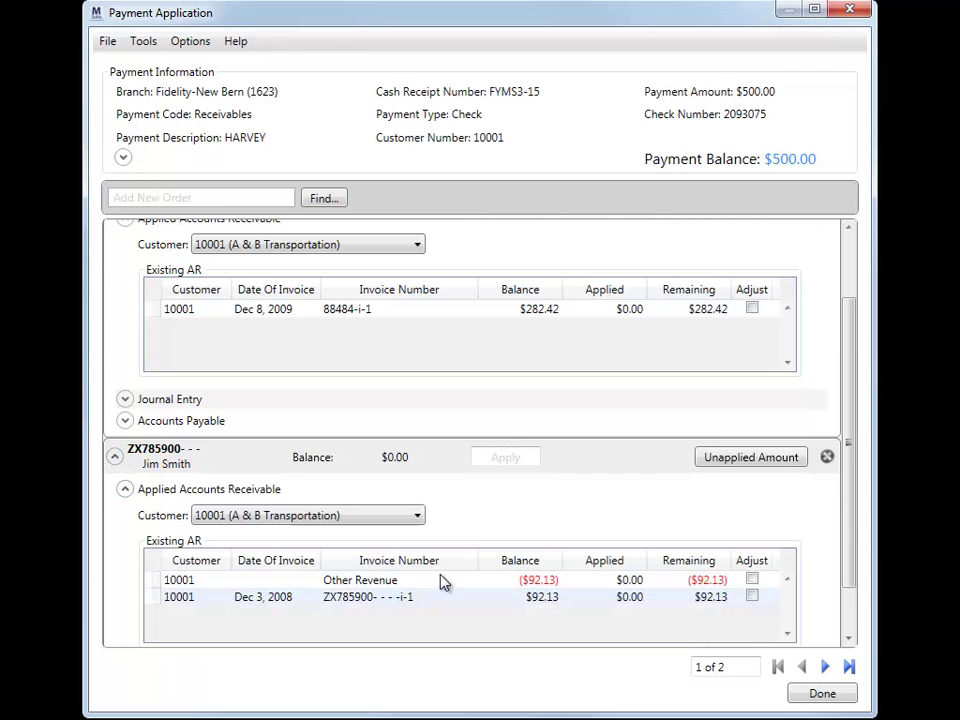
{"action": "left_click", "coordinate": [349, 517]}
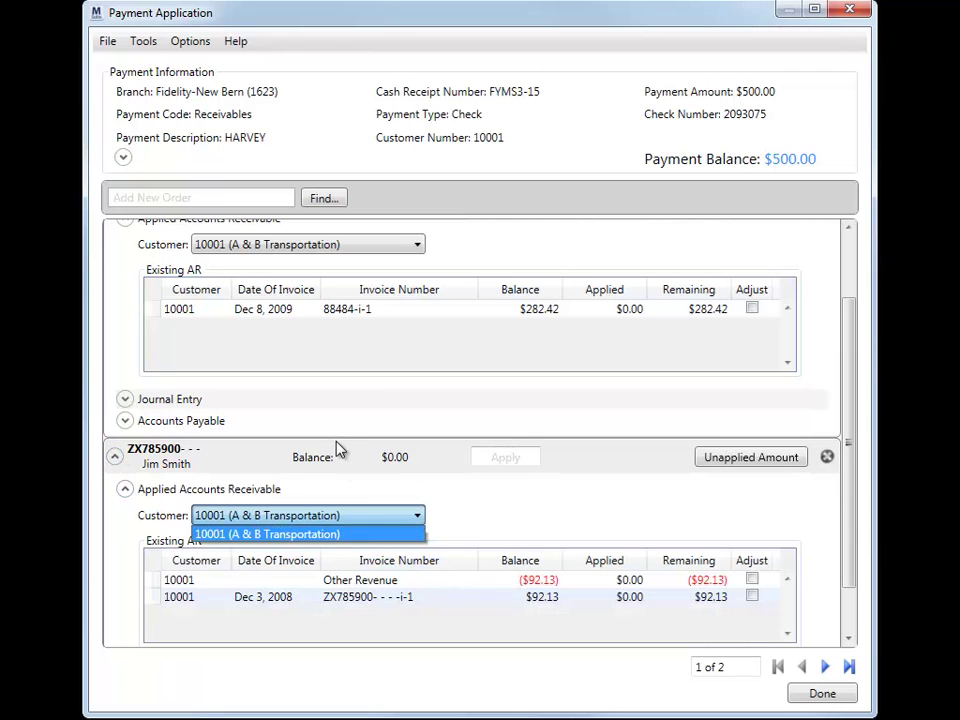
{"action": "left_click", "coordinate": [850, 372]}
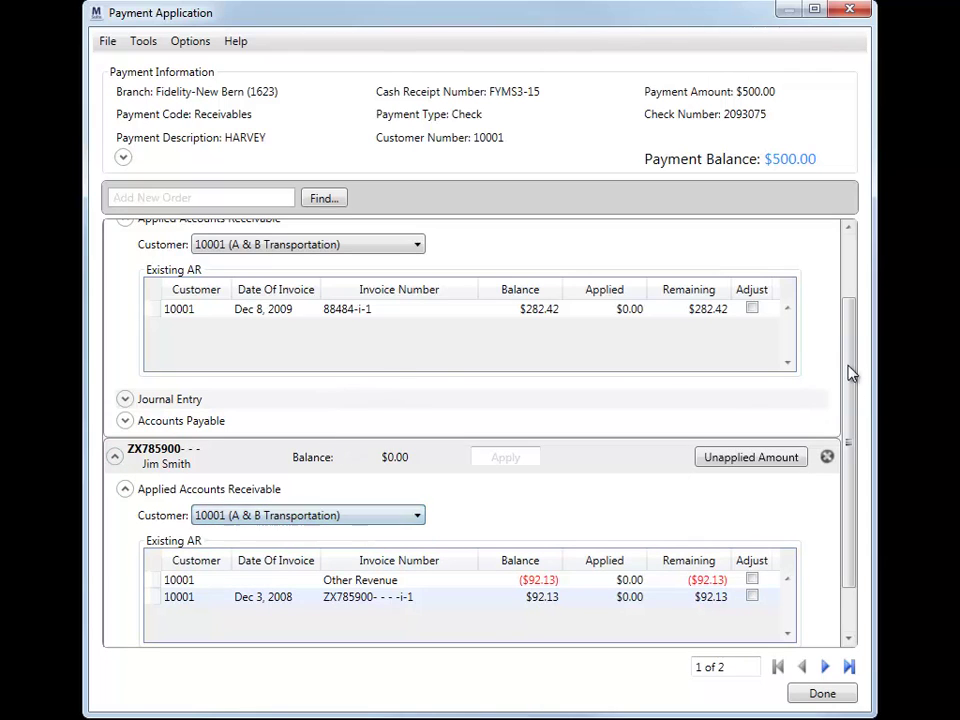
{"action": "scroll", "coordinate": [855, 253], "scroll_direction": "up", "scroll_amount": 2}
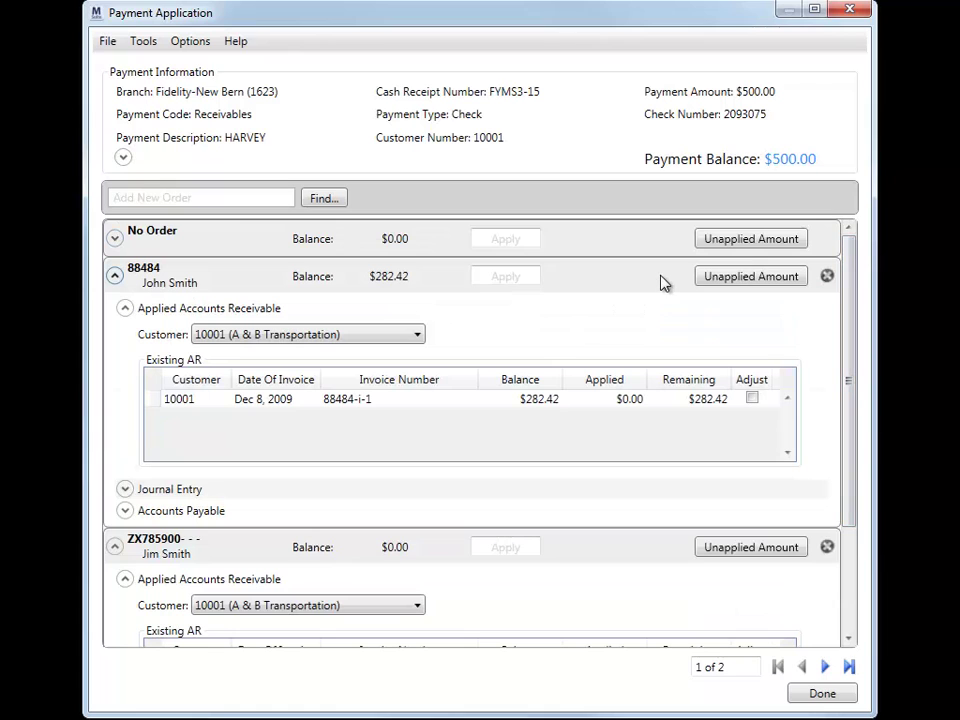
Search for orders to add with Include Customer turned off.
{"action": "left_click", "coordinate": [324, 197]}
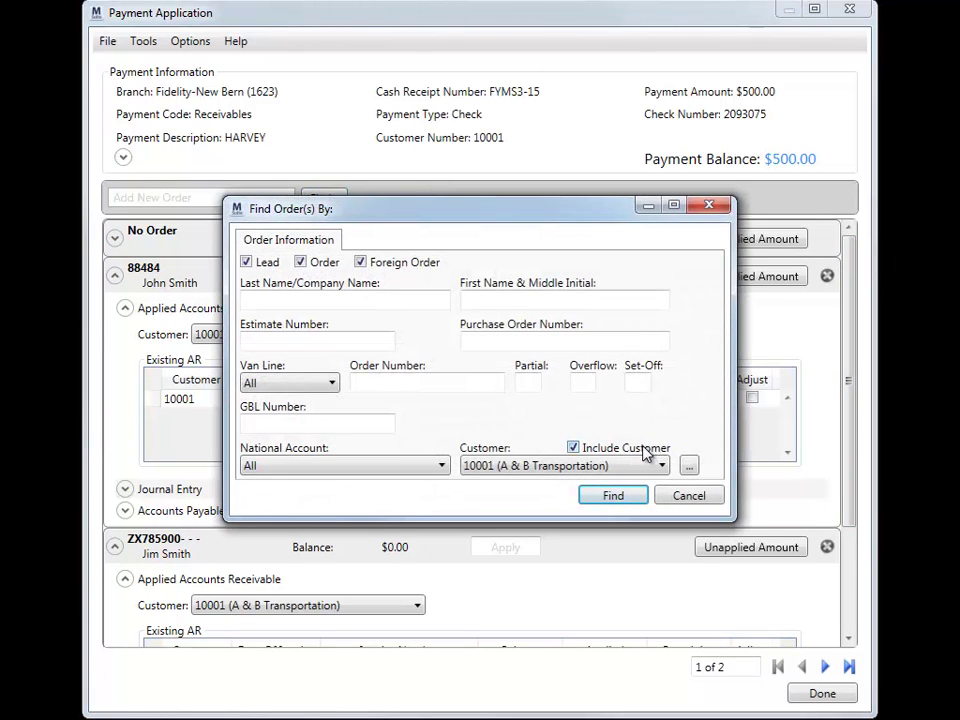
{"action": "mouse_move", "coordinate": [645, 453]}
{"action": "left_click", "coordinate": [636, 448]}
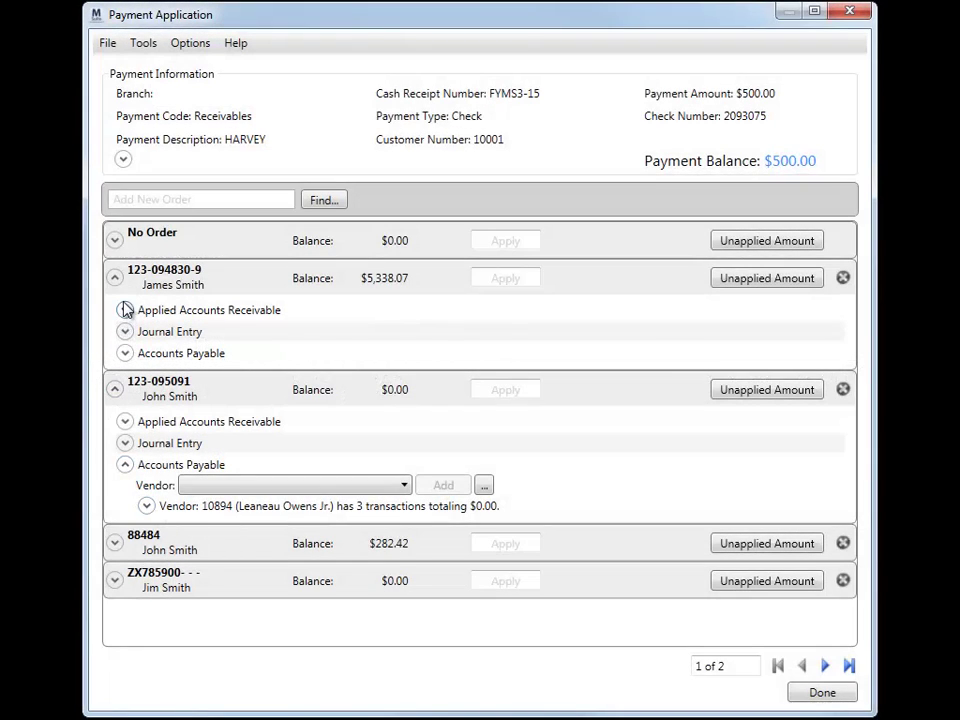
{"action": "left_click", "coordinate": [125, 310]}
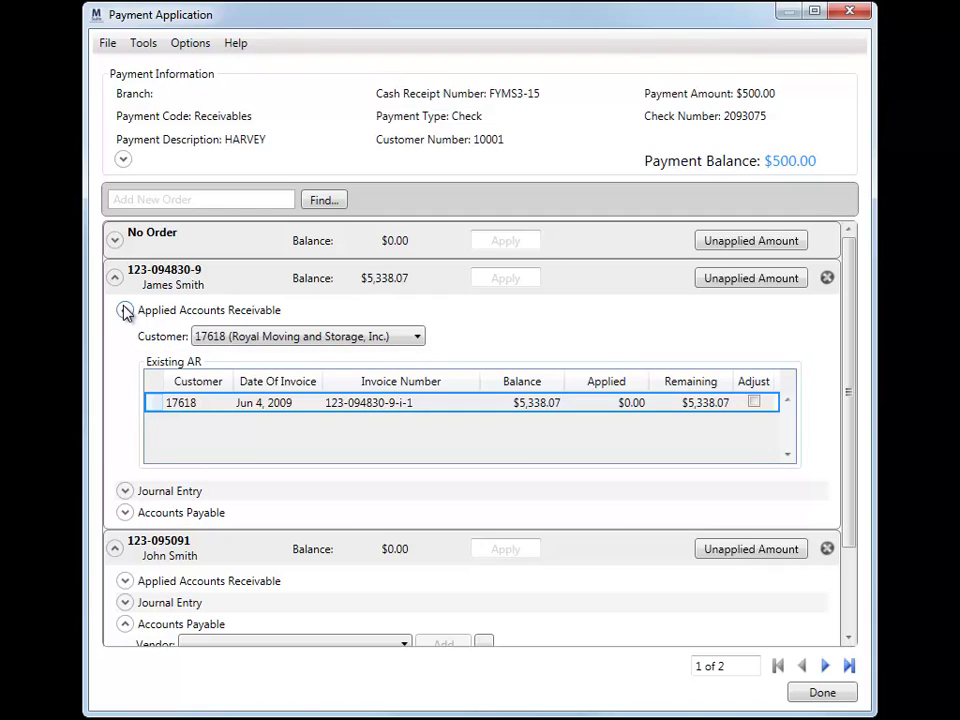
{"action": "left_click", "coordinate": [125, 311]}
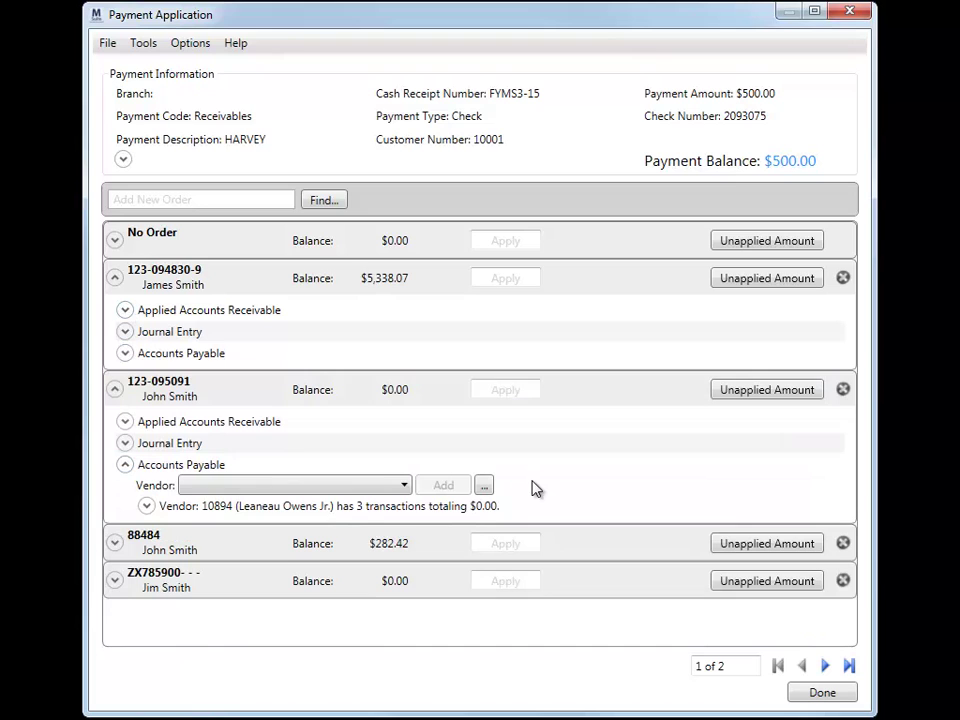
{"action": "left_click", "coordinate": [148, 507]}
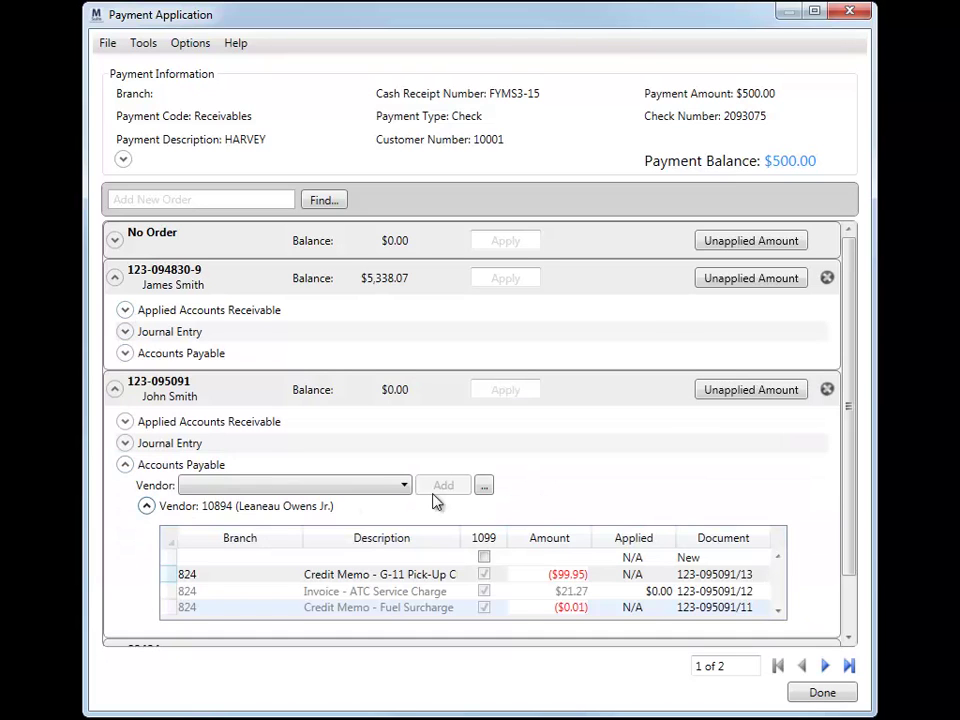
Select the G-11 credit memo and ATC Service Charge transactions, then start a new payable row.
{"action": "left_click_drag", "start_coordinate": [853, 480], "coordinate": [844, 564]}
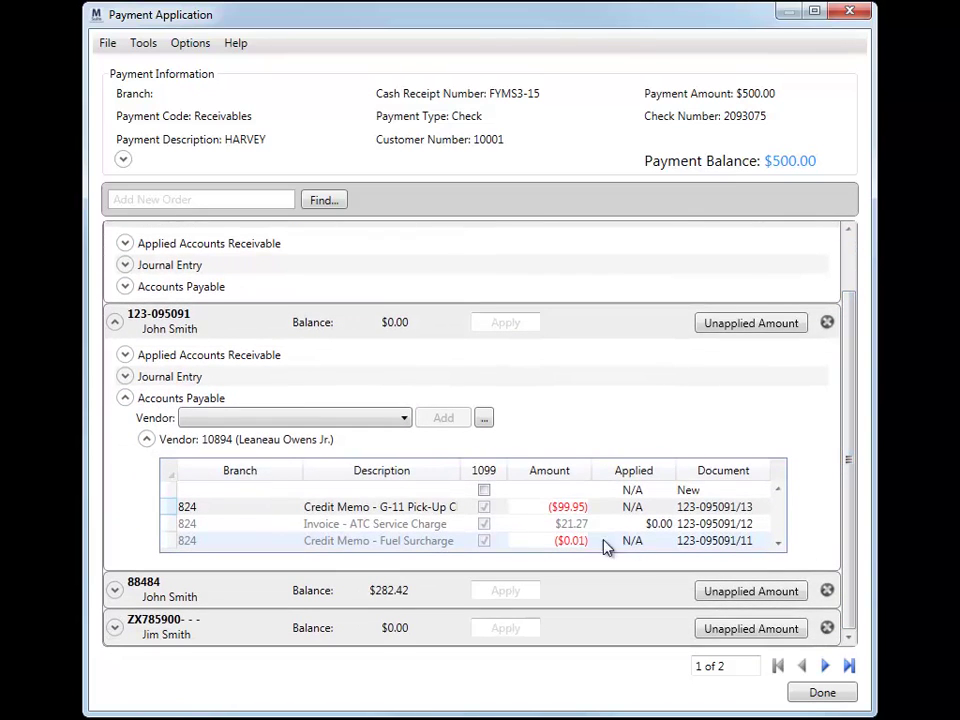
{"action": "left_click", "coordinate": [383, 511]}
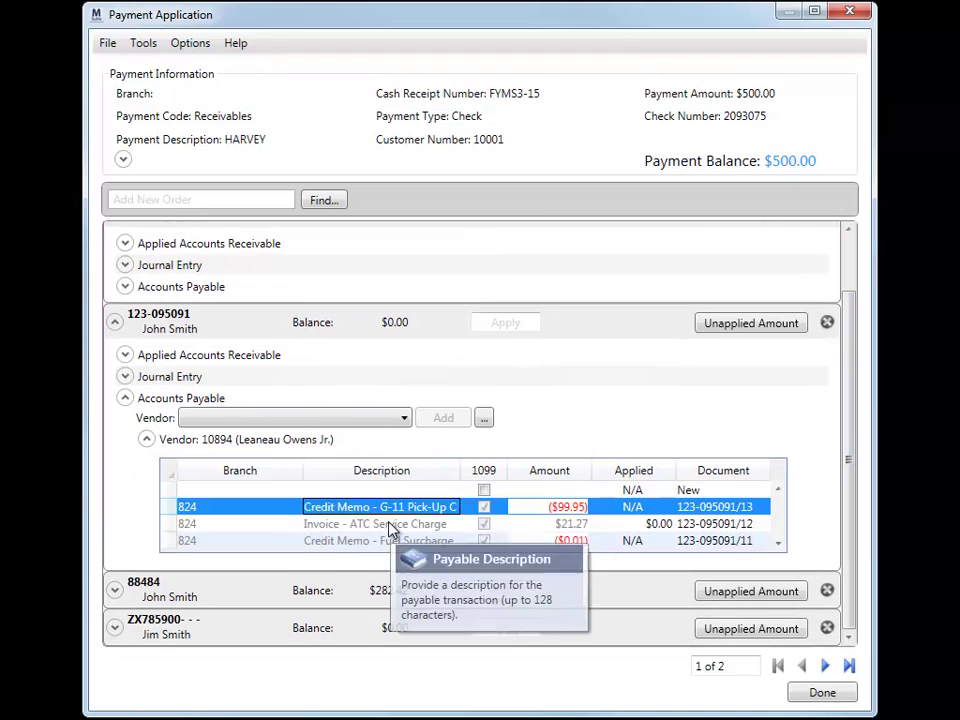
{"action": "left_click", "coordinate": [390, 525]}
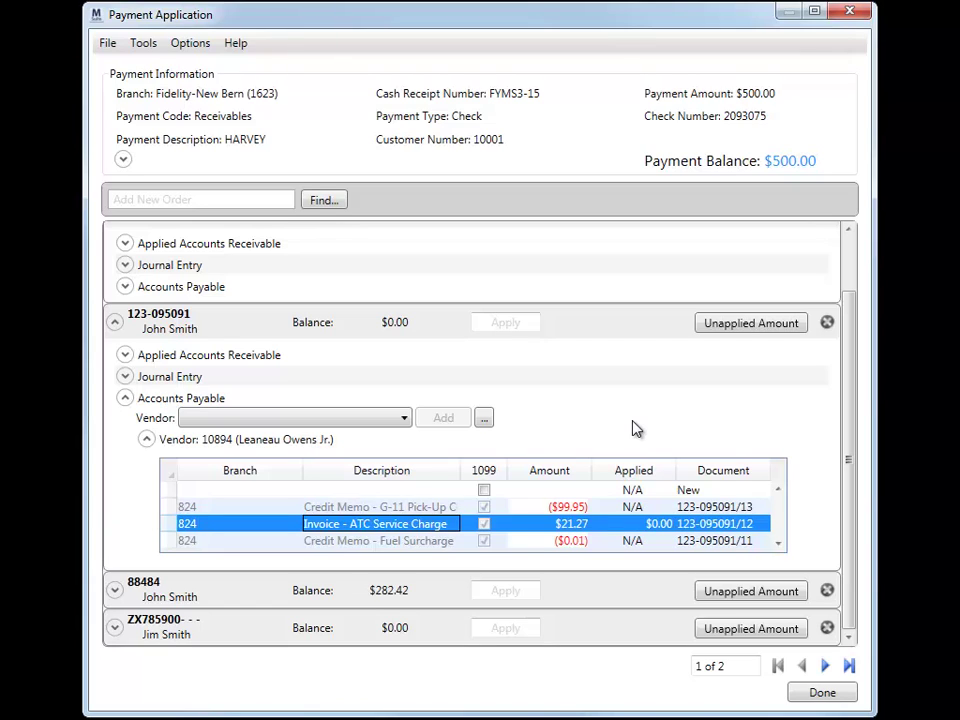
{"action": "left_click", "coordinate": [634, 428]}
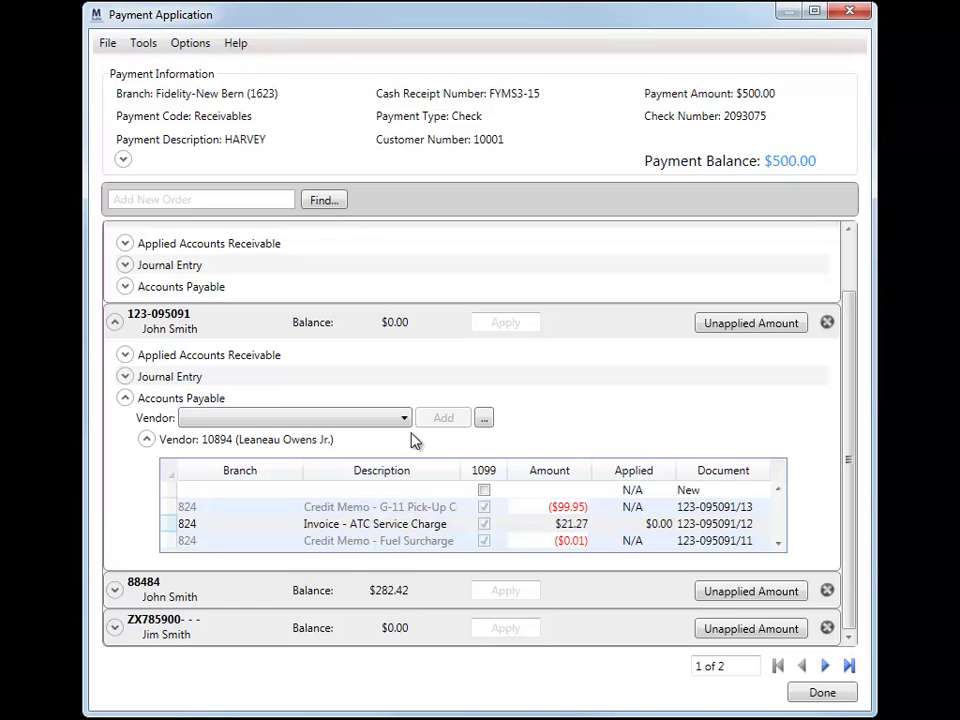
{"action": "left_click", "coordinate": [358, 490]}
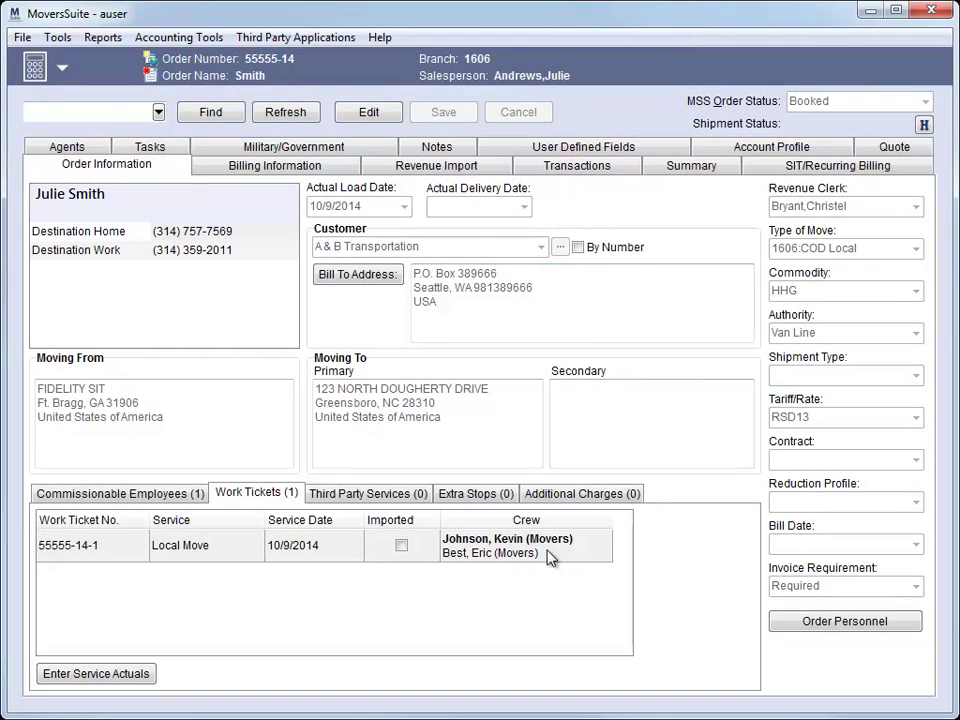
Select work ticket 55555-14-1 and bring up its actions menu.
{"action": "left_click", "coordinate": [548, 557]}
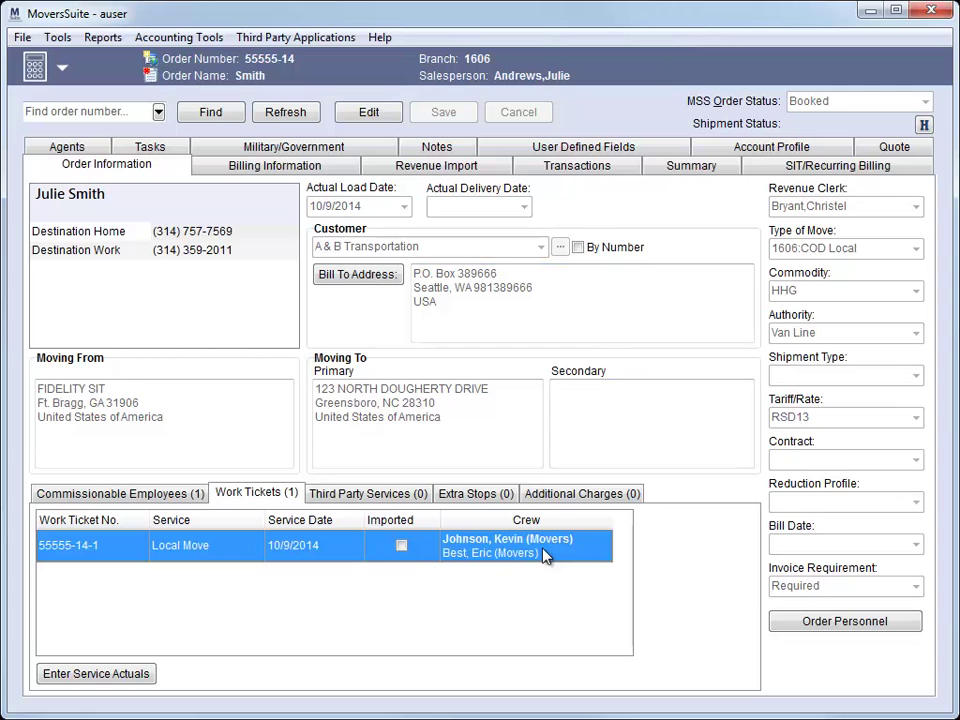
{"action": "right_click", "coordinate": [355, 547]}
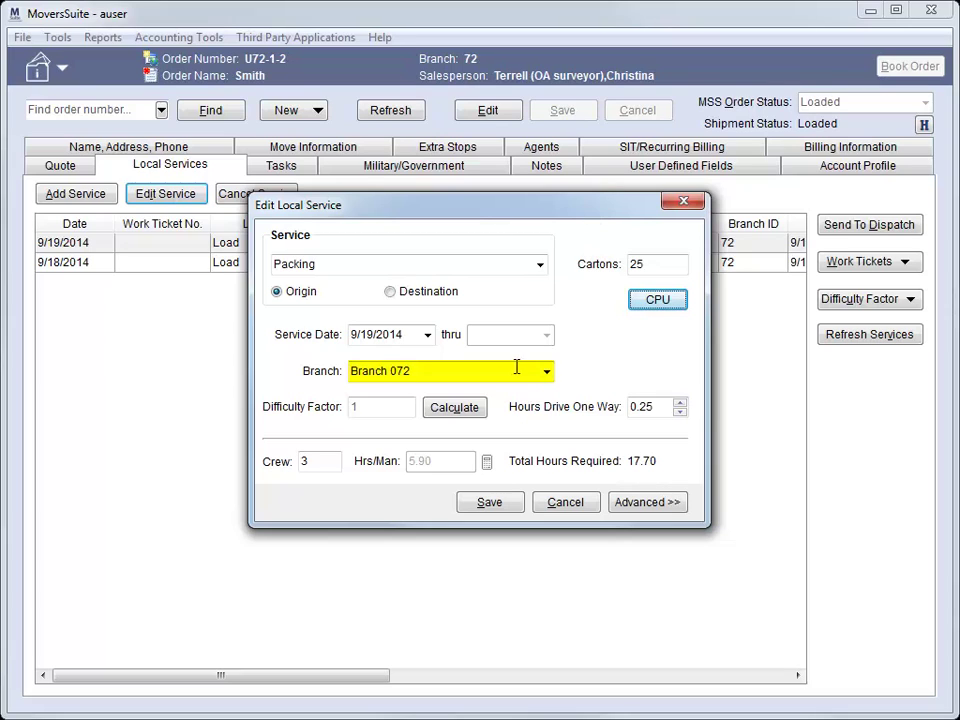
Retype 'Bra' in the Branch field and keep Branch 072 selected.
{"action": "left_click_drag", "start_coordinate": [413, 373], "coordinate": [345, 375]}
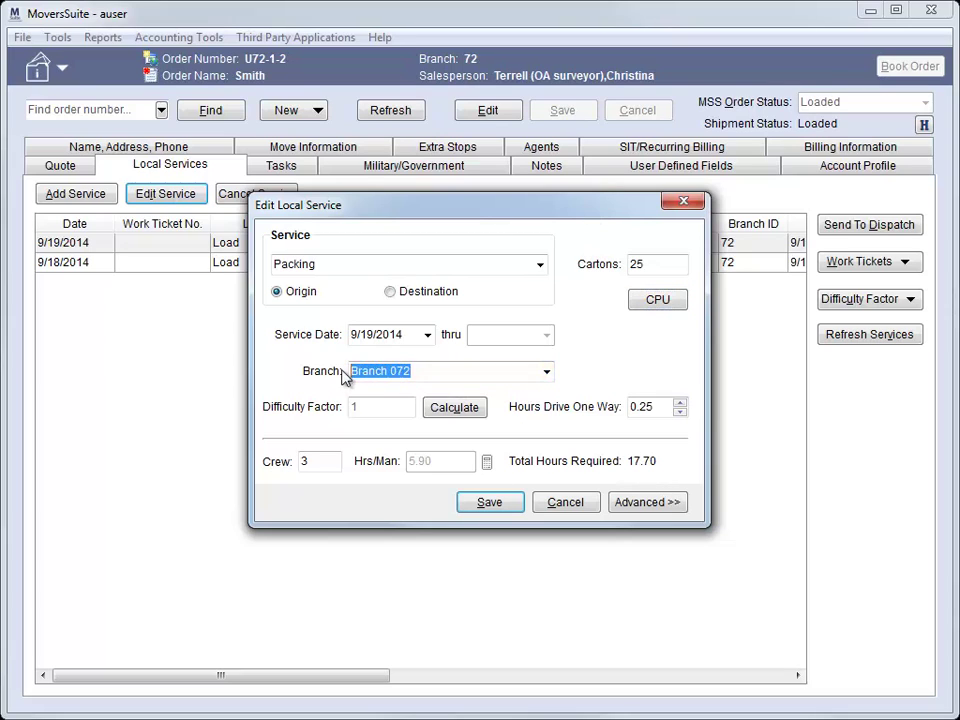
{"action": "type", "text": "Bra"}
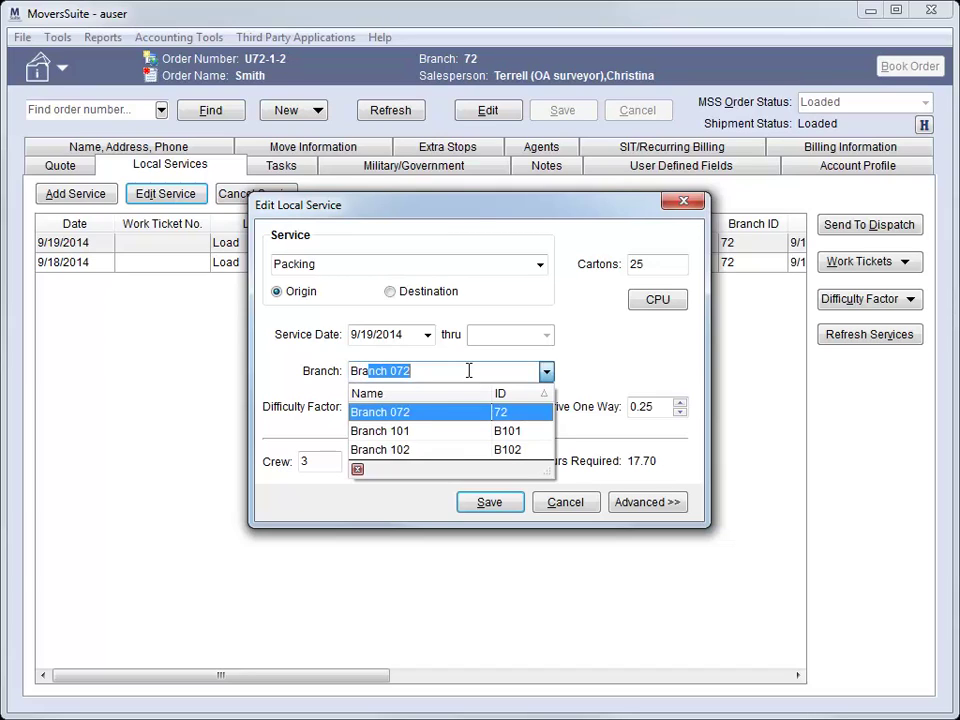
{"action": "key", "text": "Down"}
{"action": "key", "text": "Down"}
{"action": "key", "text": "Up"}
{"action": "key", "text": "Up"}
{"action": "key", "text": "Return"}
Sort the branch list by name and ID, then assign Branch 101.
{"action": "left_click", "coordinate": [548, 371]}
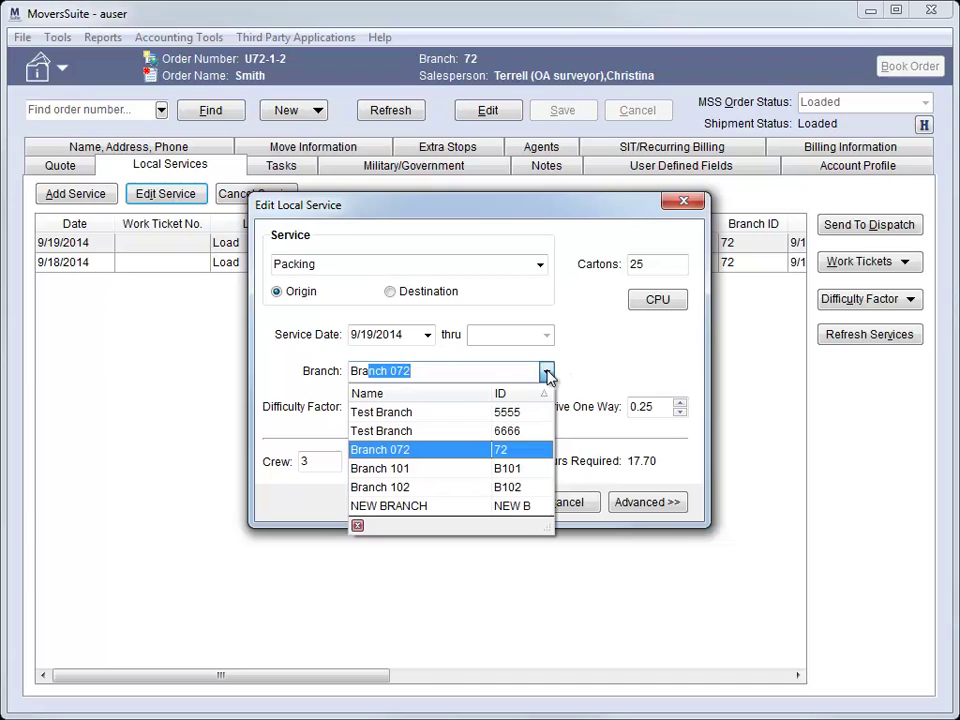
{"action": "left_click", "coordinate": [474, 396]}
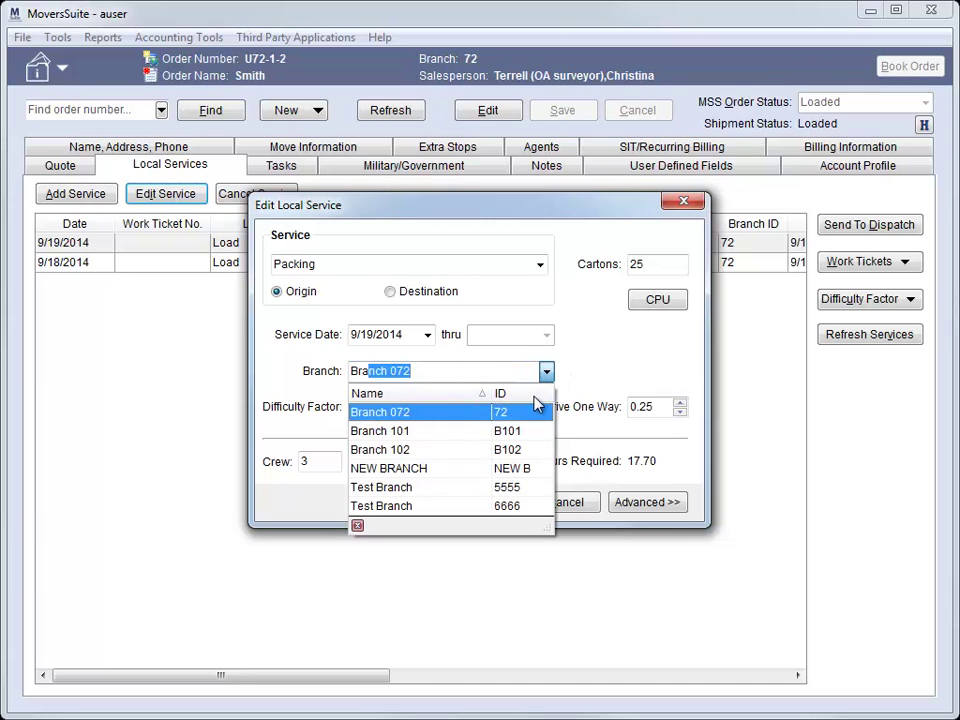
{"action": "left_click", "coordinate": [495, 396]}
{"action": "left_click", "coordinate": [477, 396]}
{"action": "left_click", "coordinate": [477, 396]}
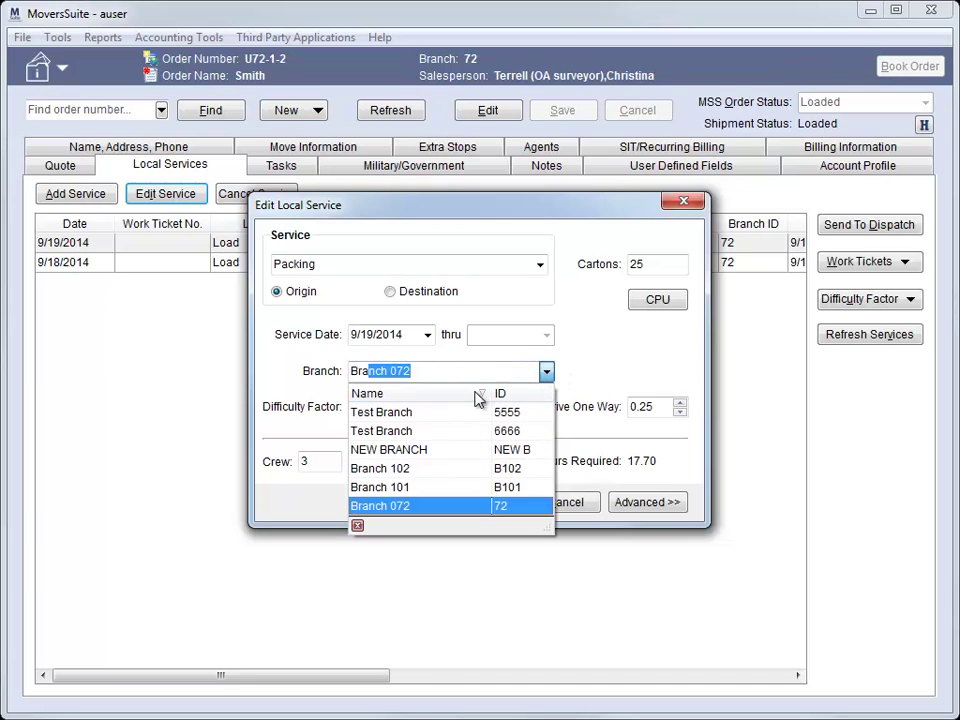
{"action": "left_click", "coordinate": [477, 396]}
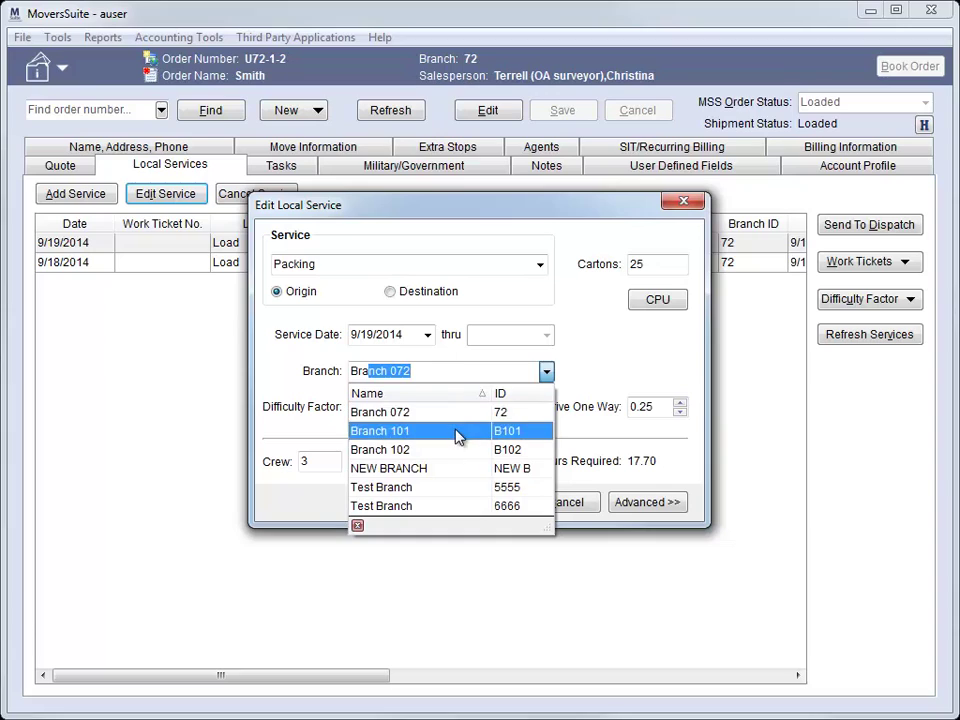
{"action": "left_click", "coordinate": [457, 432]}
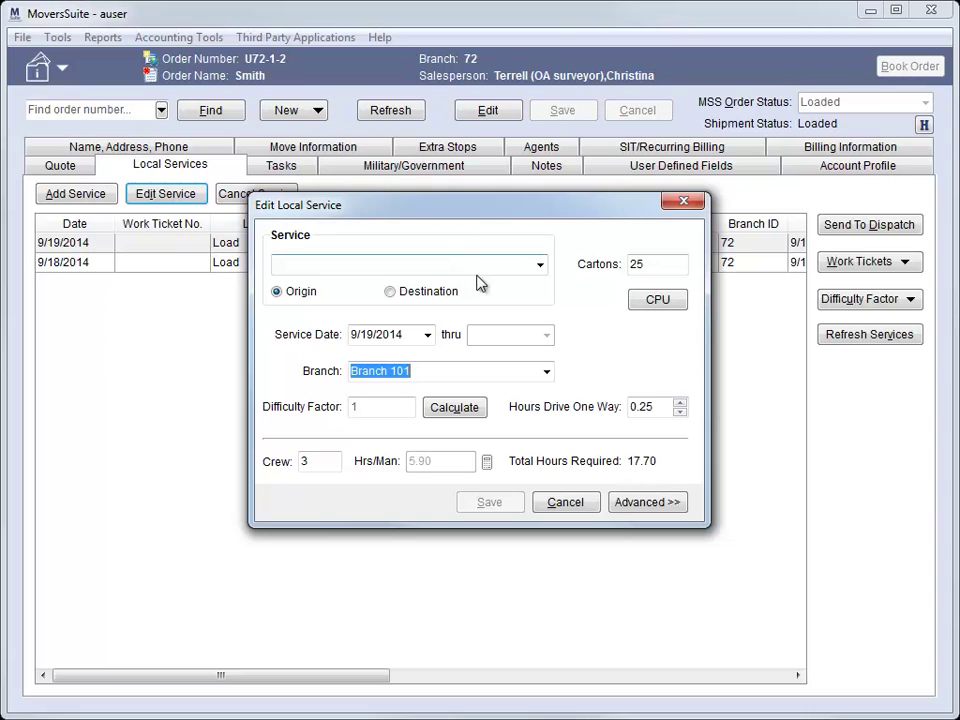
Restore Branch 072, set the service type to Packing, and open the container counts.
{"action": "left_click", "coordinate": [546, 371]}
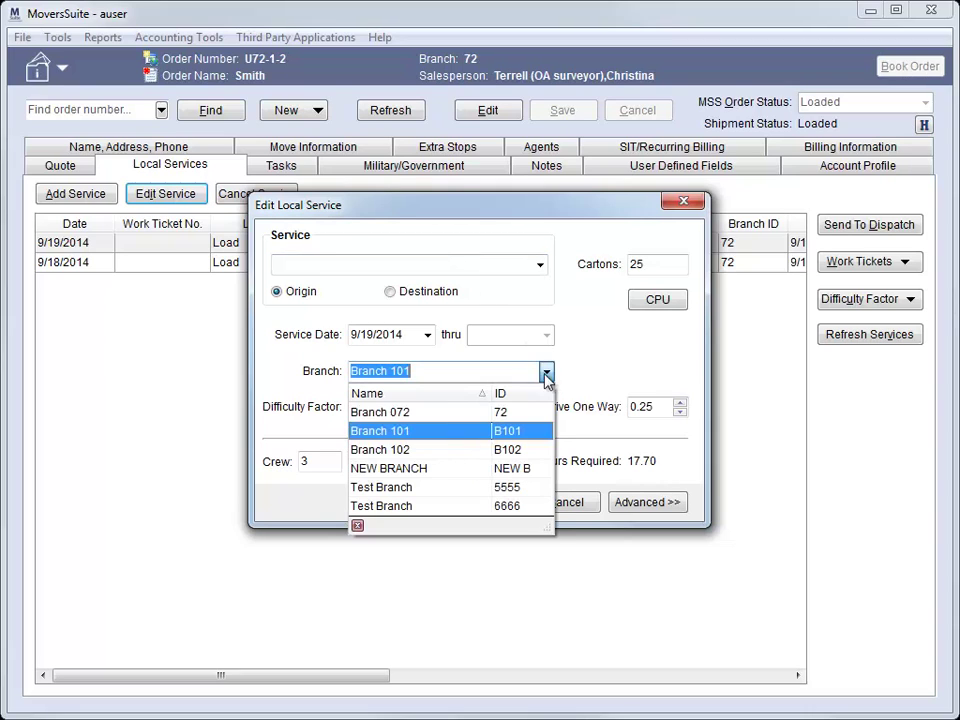
{"action": "left_click", "coordinate": [428, 412]}
{"action": "left_click", "coordinate": [530, 266]}
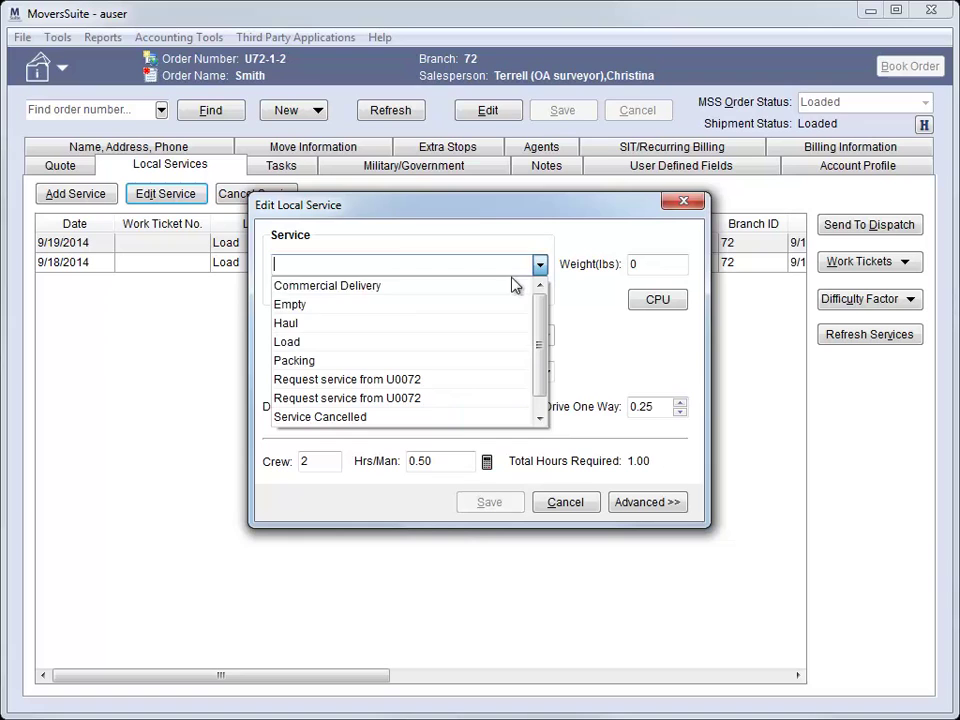
{"action": "left_click", "coordinate": [412, 362]}
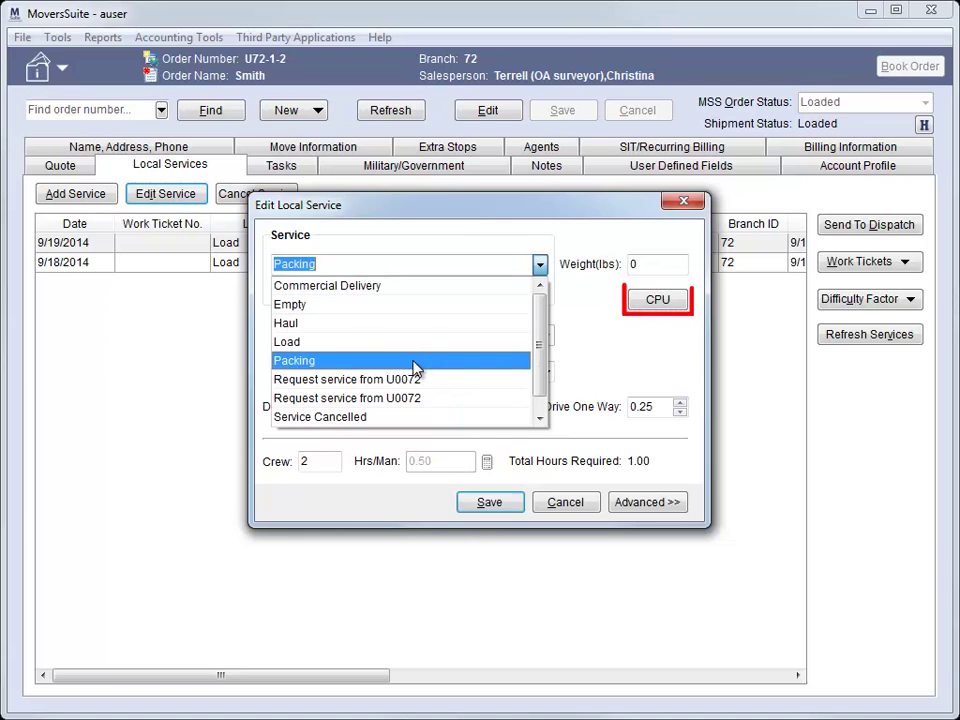
{"action": "left_click", "coordinate": [650, 300]}
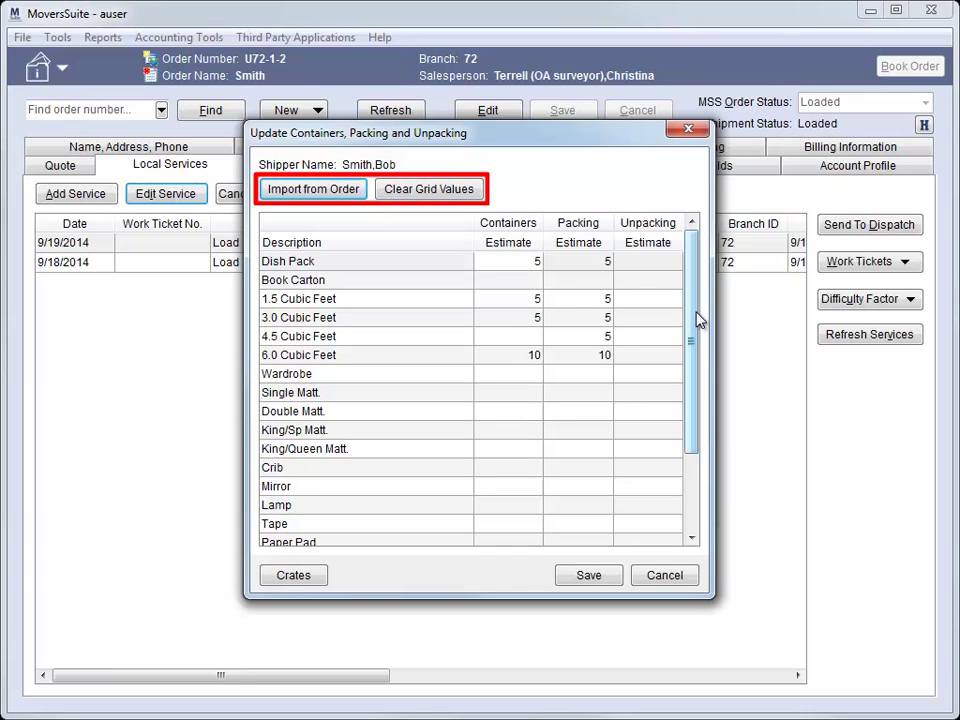
Import the estimates from order U72-1-2, clear the grid, and import them again.
{"action": "left_click", "coordinate": [316, 189]}
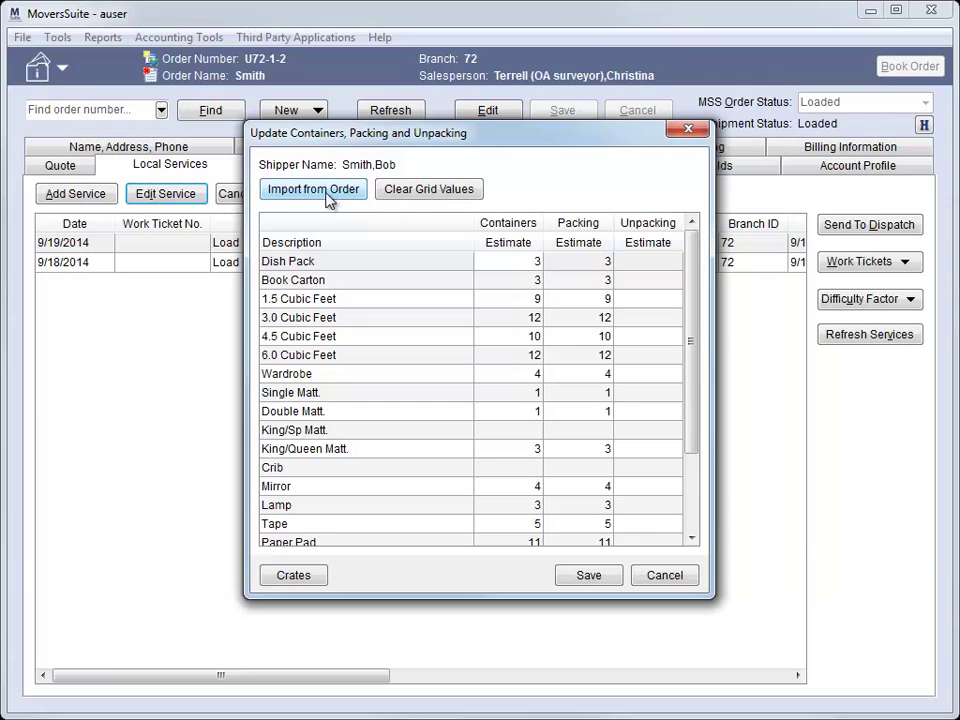
{"action": "left_click", "coordinate": [437, 196]}
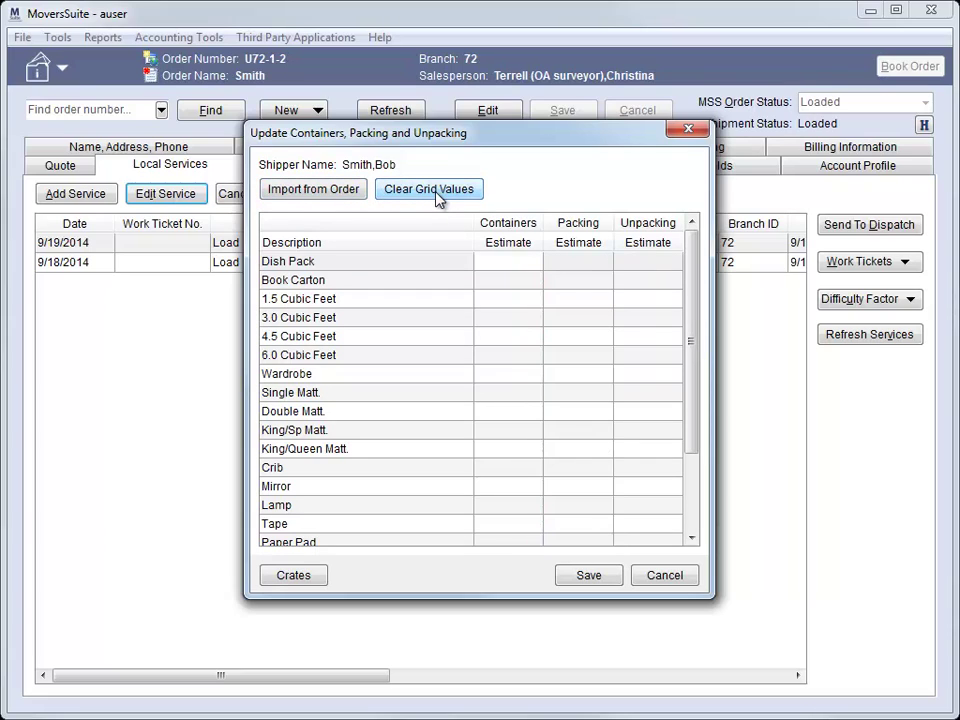
{"action": "left_click", "coordinate": [328, 192]}
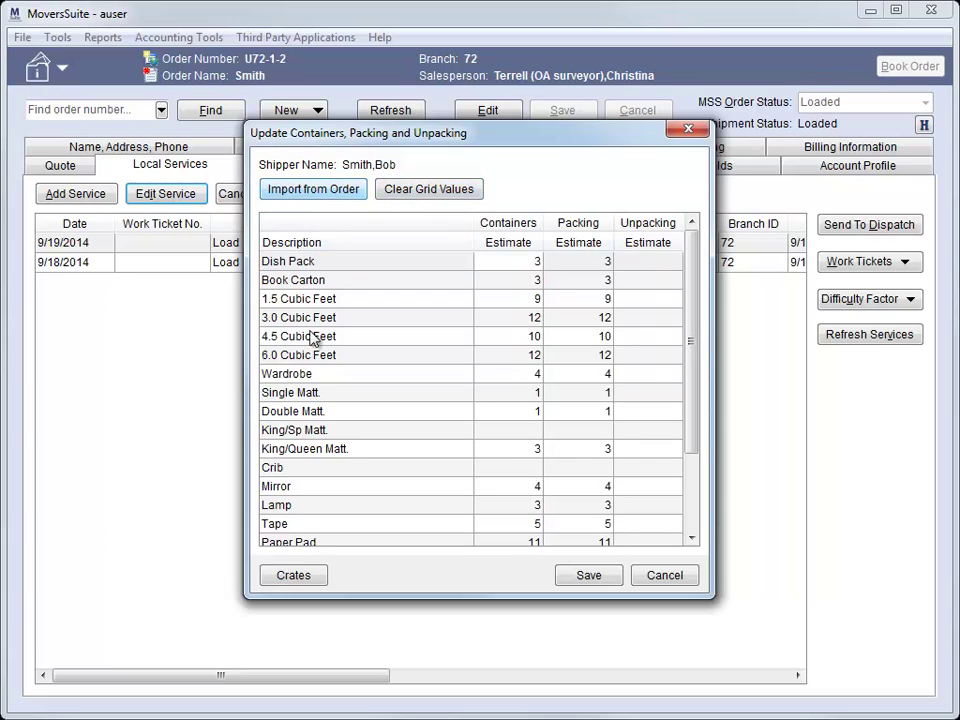
Open the order's crating details and import the crate lines, selecting the 4x4 Crate entry.
{"action": "left_click", "coordinate": [294, 576]}
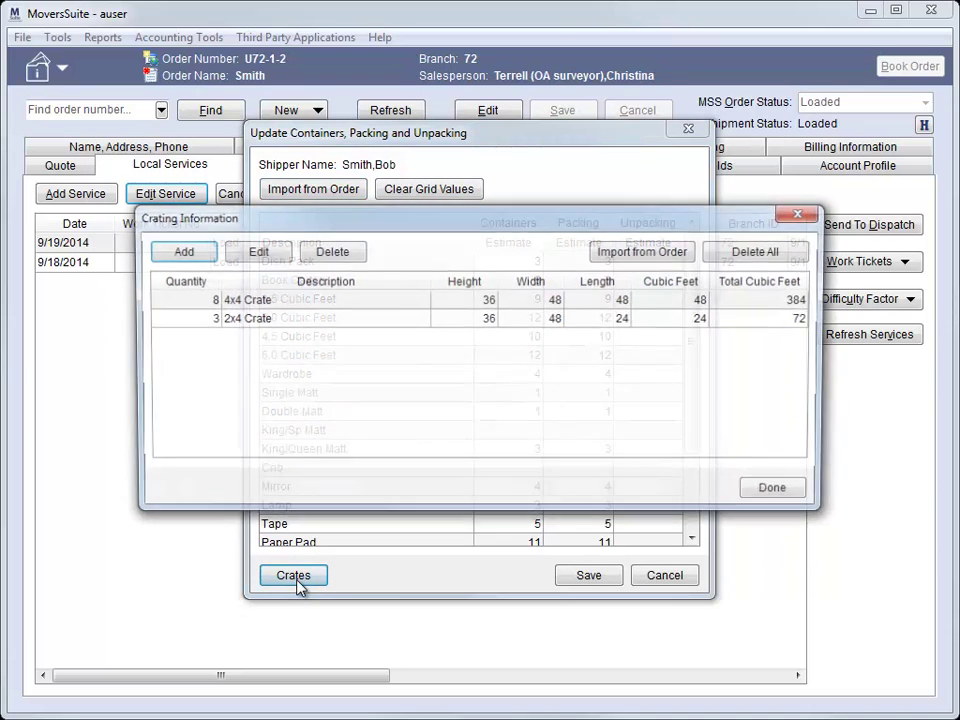
{"action": "left_click", "coordinate": [377, 304]}
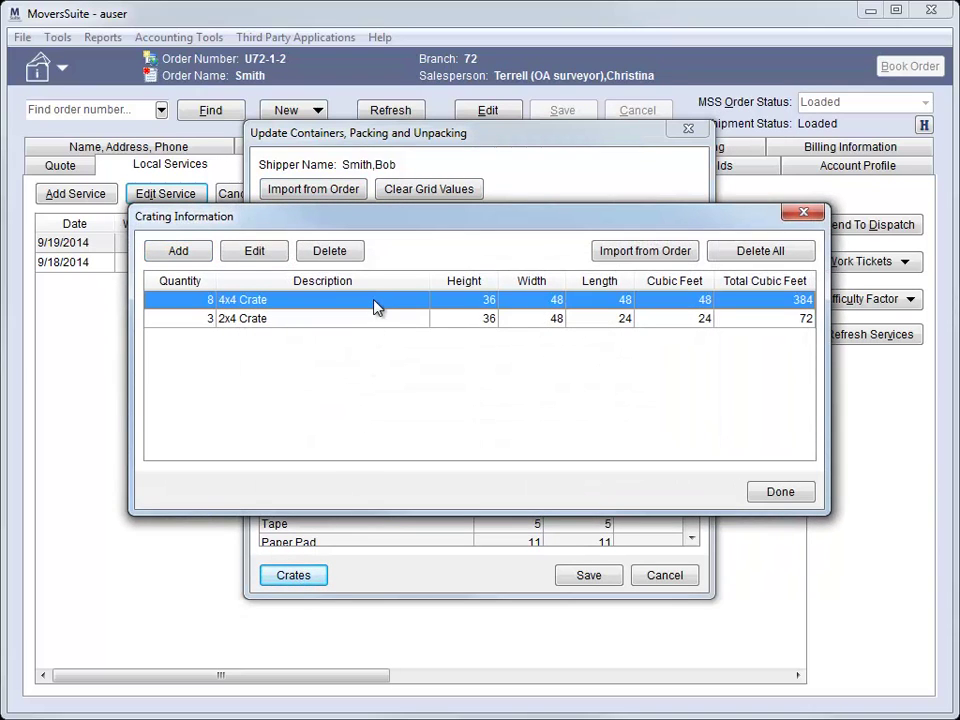
{"action": "left_click", "coordinate": [643, 256]}
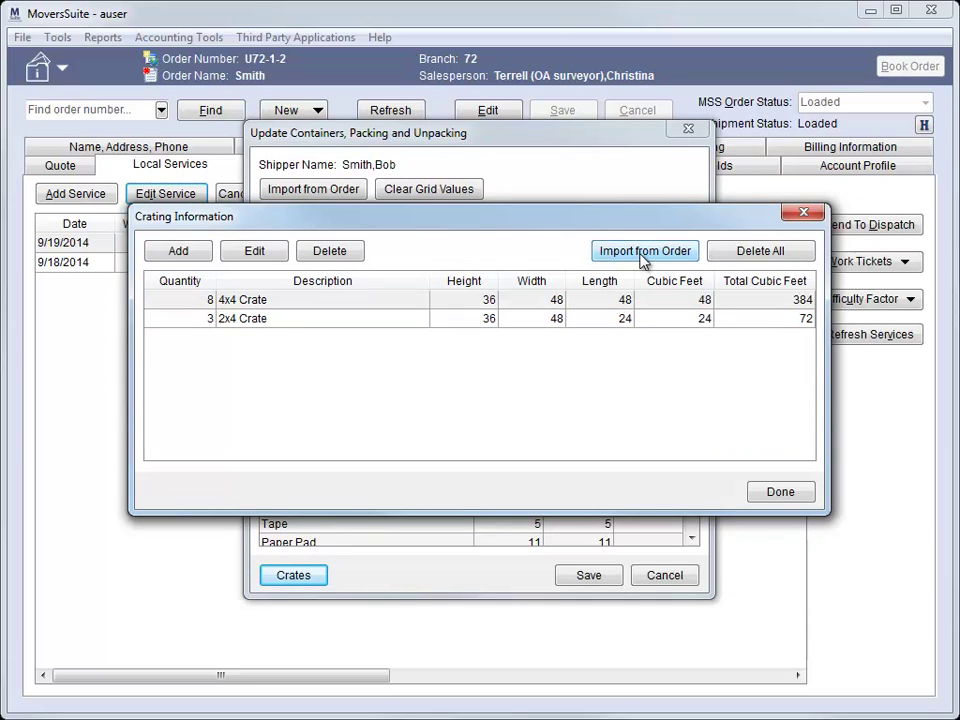
{"action": "left_click", "coordinate": [652, 299]}
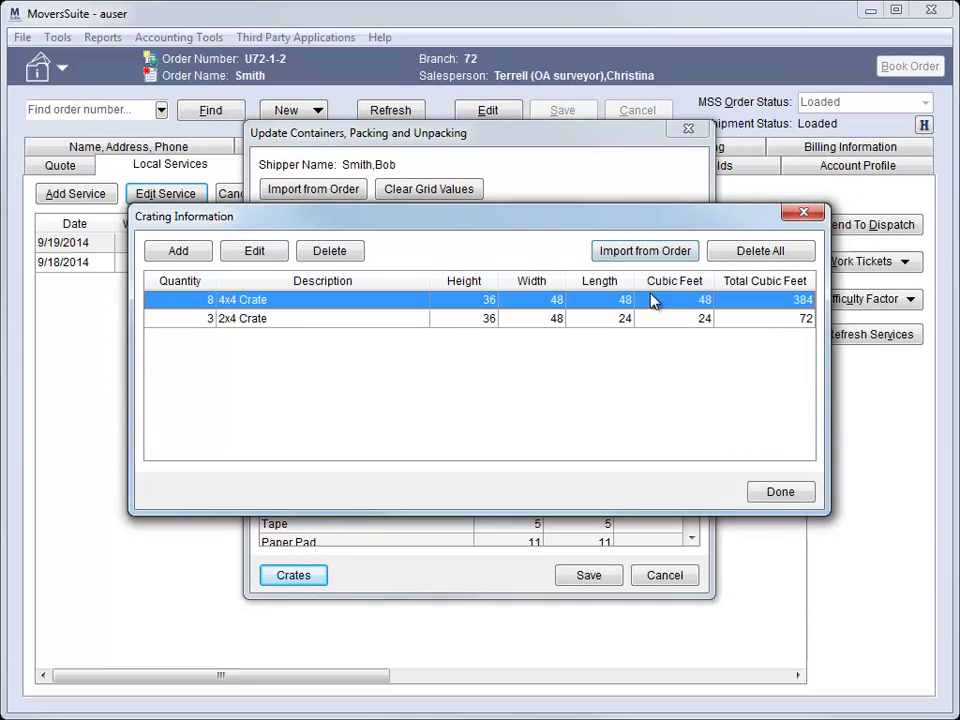
Delete all crate entries, re-import the 4x4 and 2x4 Crate lines, close and save.
{"action": "left_click", "coordinate": [754, 255]}
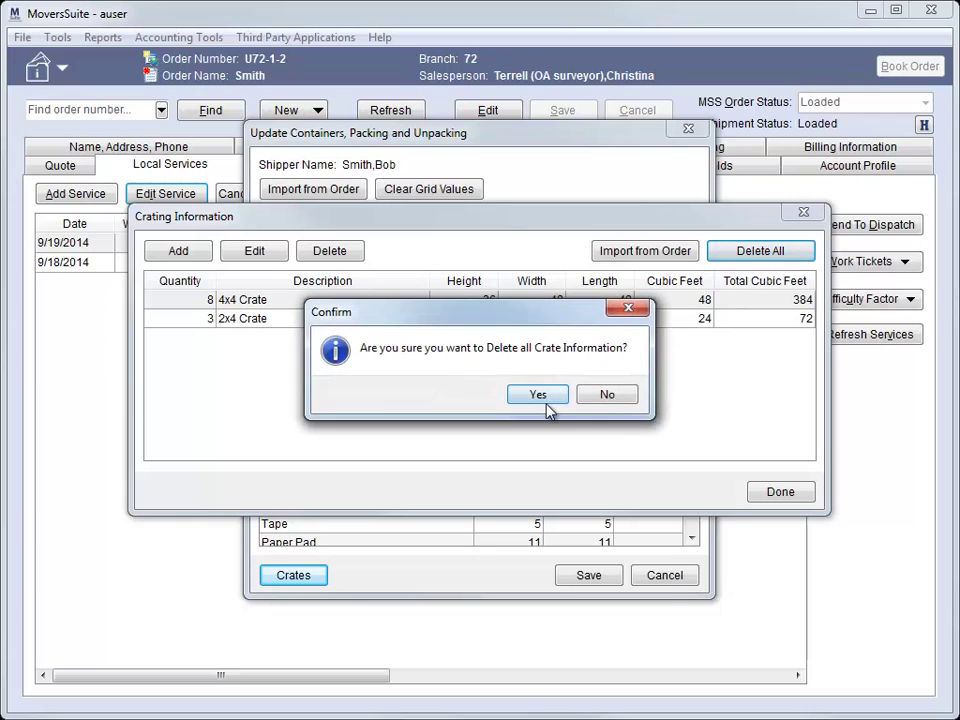
{"action": "left_click", "coordinate": [546, 398]}
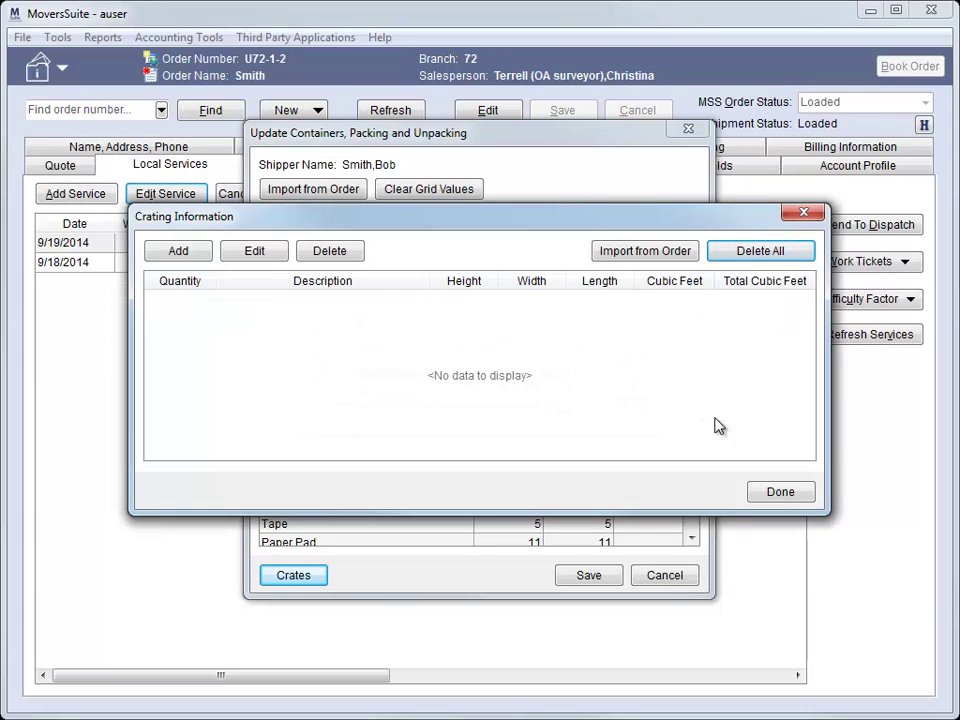
{"action": "left_click", "coordinate": [780, 491]}
{"action": "left_click", "coordinate": [660, 254]}
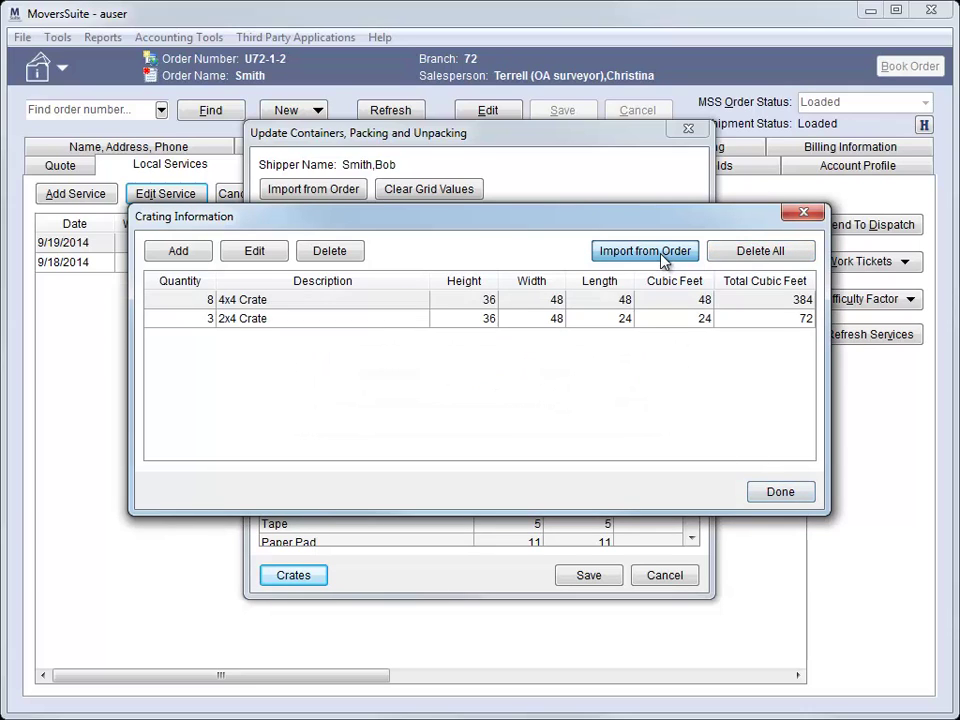
{"action": "left_click", "coordinate": [612, 304]}
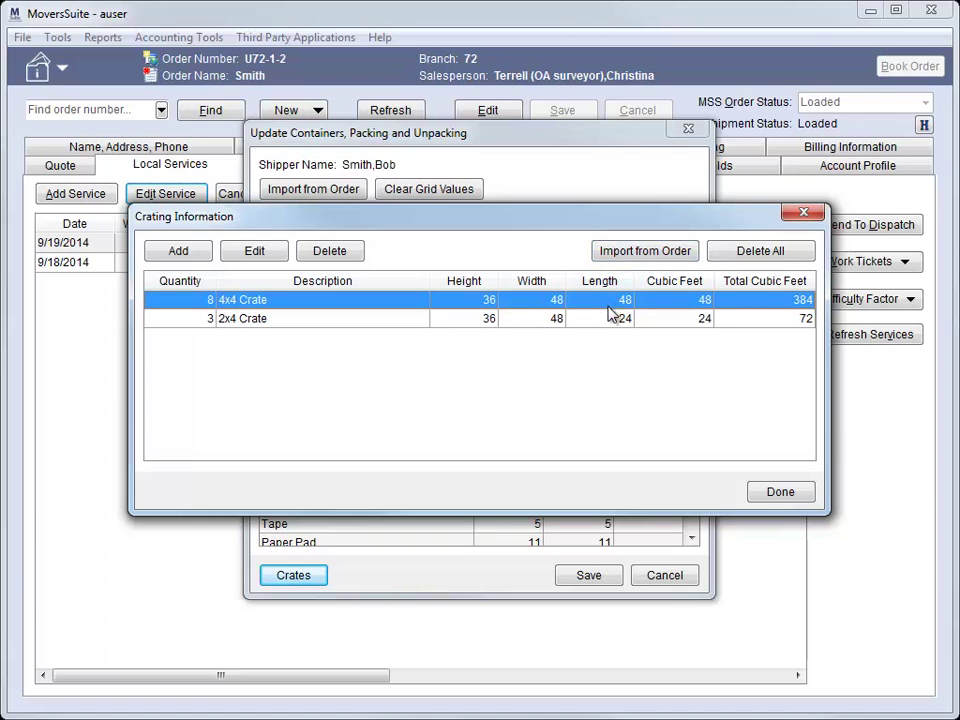
{"action": "left_click", "coordinate": [779, 491]}
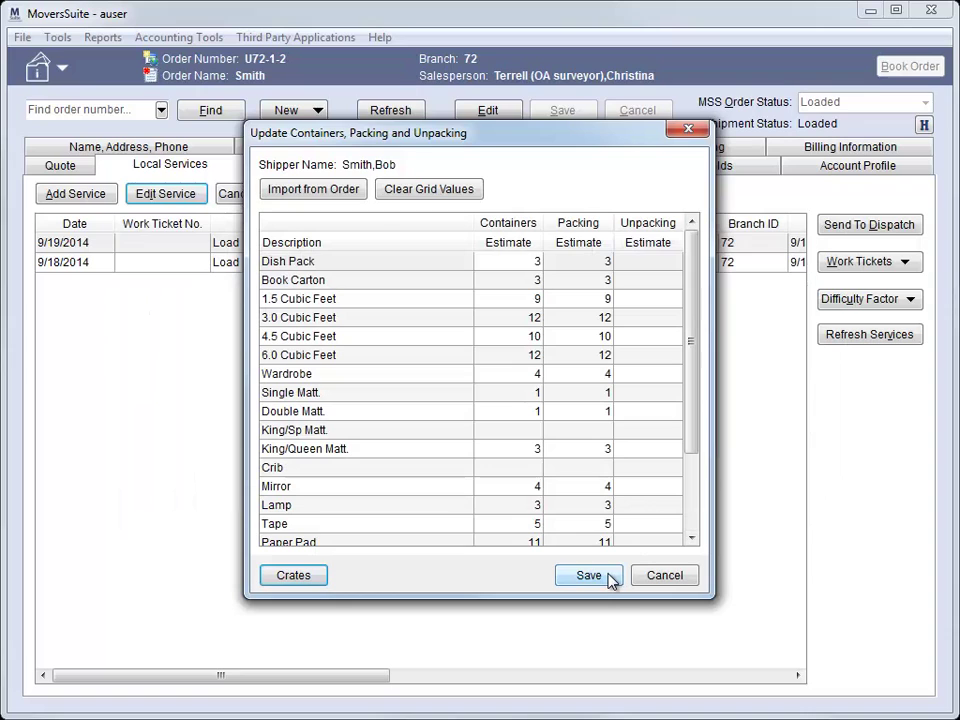
{"action": "left_click", "coordinate": [612, 577]}
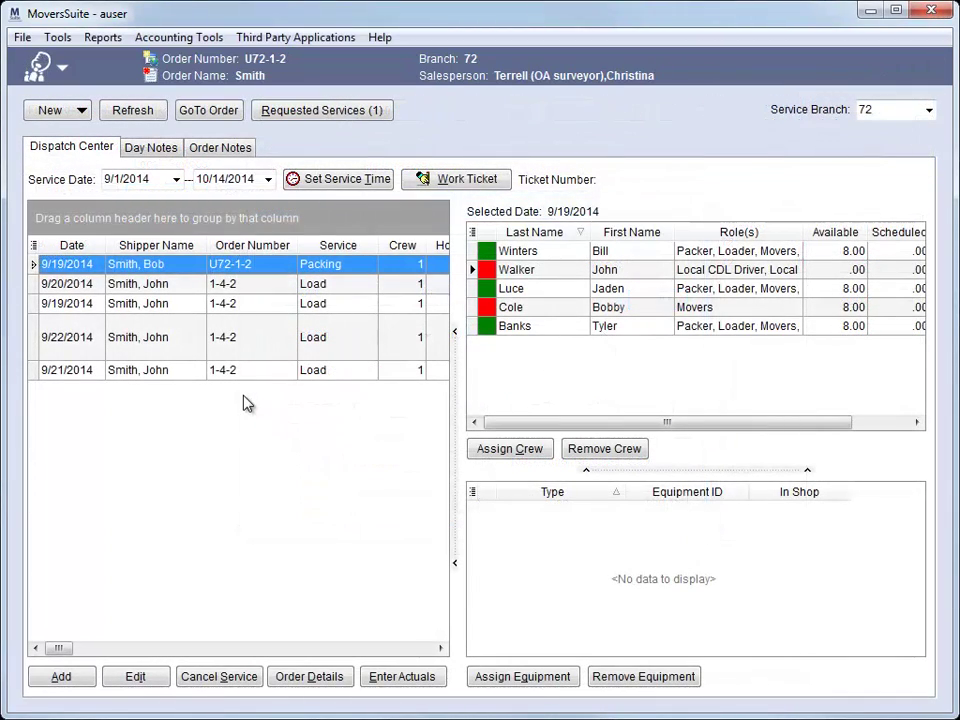
View the container and packing counts for the 9/19/2014 Load service, then cancel.
{"action": "right_click", "coordinate": [275, 267]}
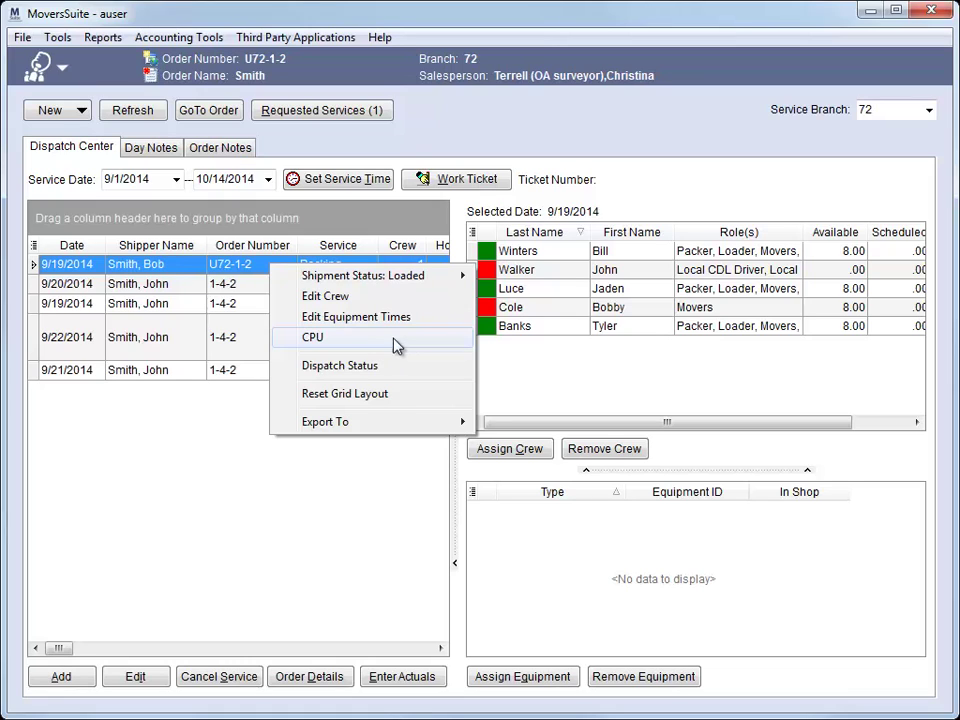
{"action": "right_click", "coordinate": [194, 305]}
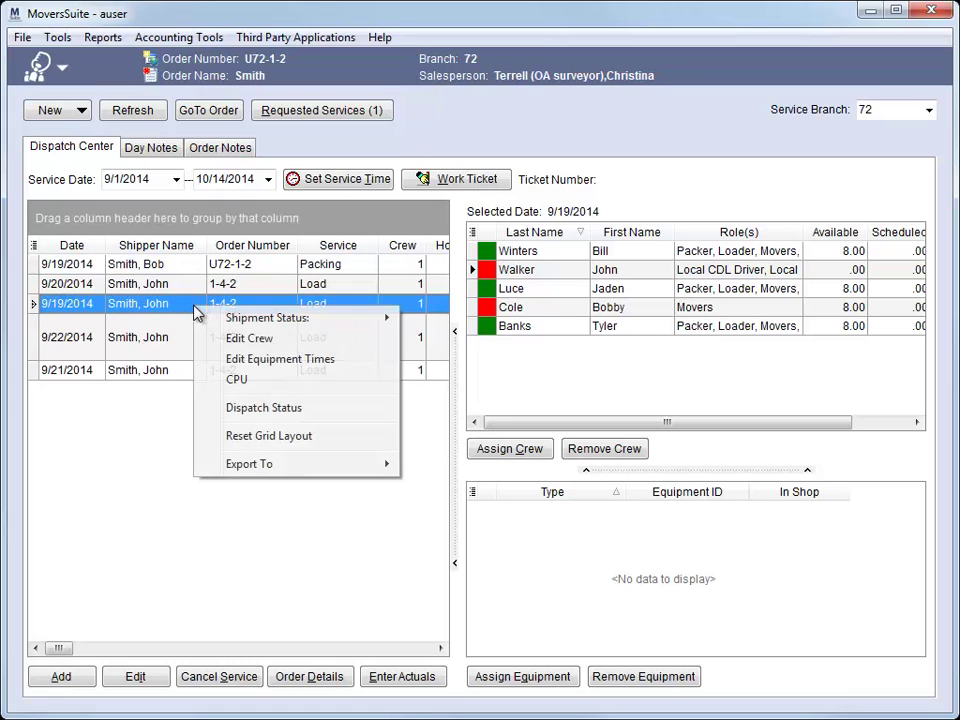
{"action": "left_click", "coordinate": [249, 382]}
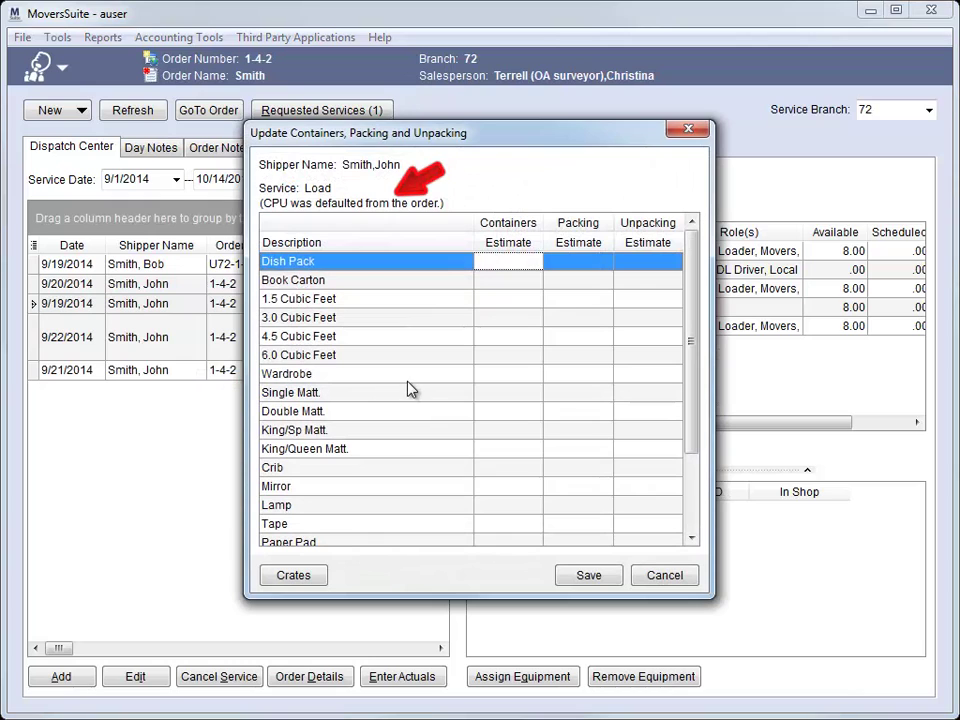
{"action": "left_click", "coordinate": [664, 578]}
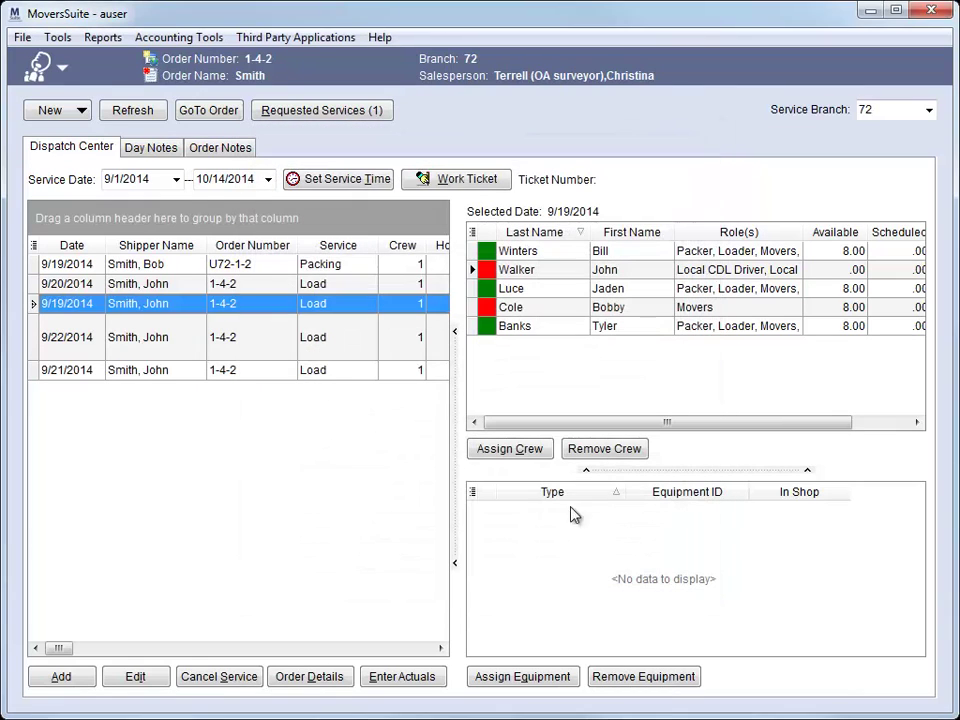
View the container and packing counts for the 9/19/2014 Packing service, then cancel.
{"action": "left_click", "coordinate": [276, 265]}
{"action": "right_click", "coordinate": [276, 266]}
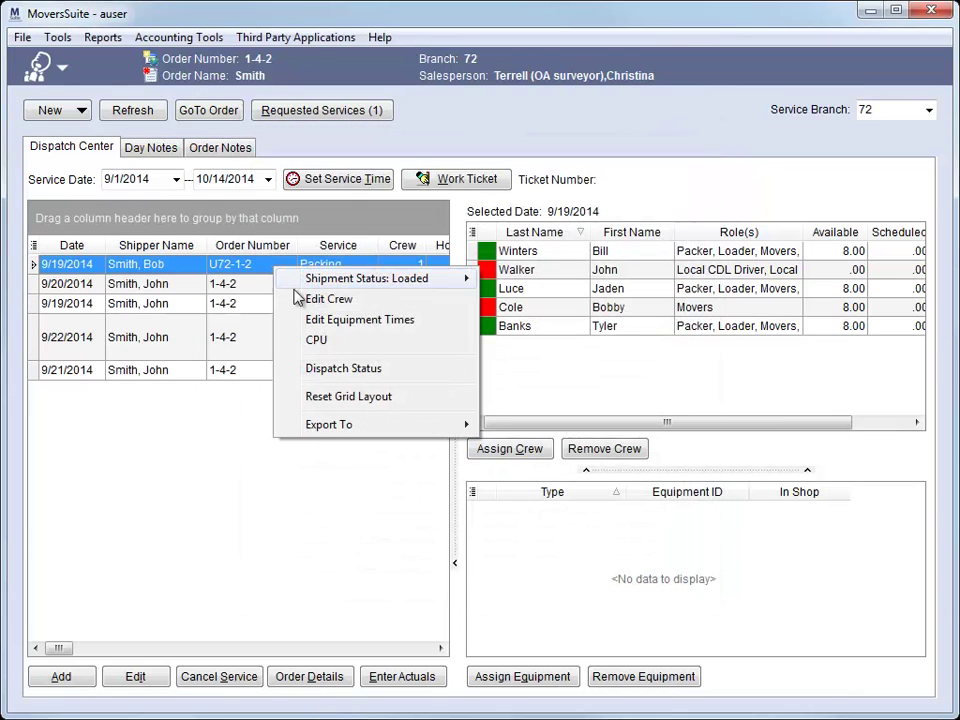
{"action": "left_click", "coordinate": [328, 342]}
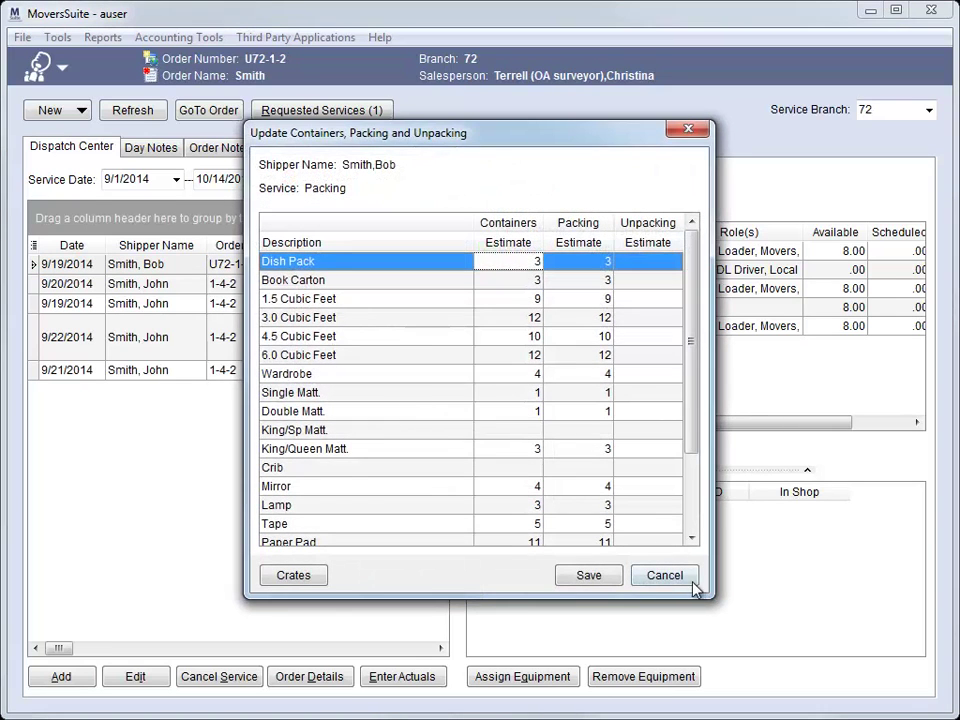
{"action": "left_click", "coordinate": [664, 576]}
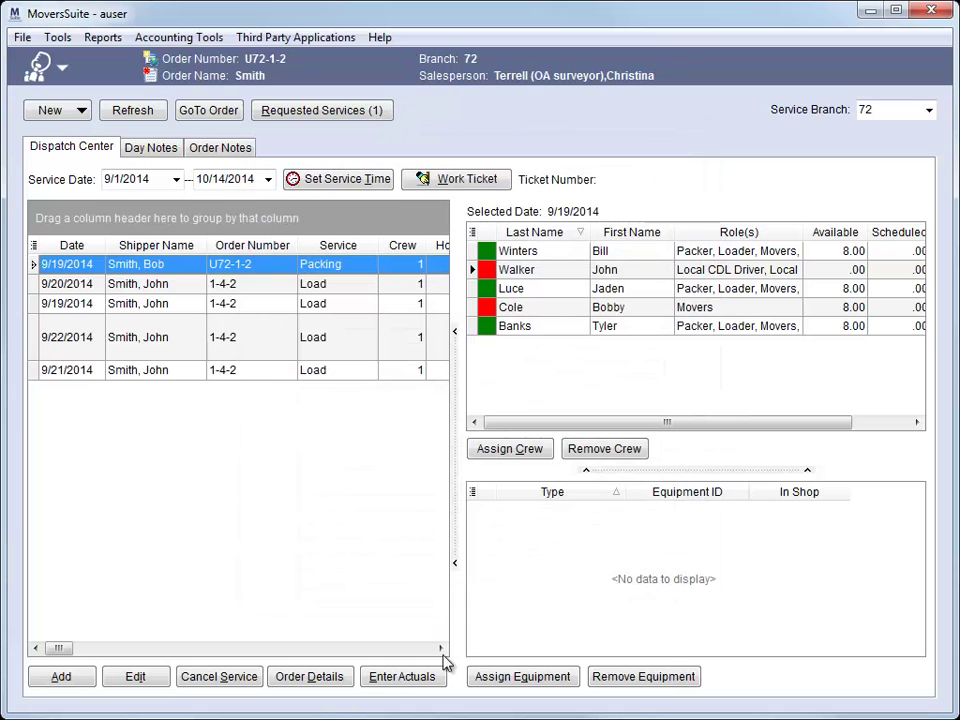
Enter 3 as the Dish Pack Containers Actual count for the Packing service.
{"action": "left_click", "coordinate": [405, 677]}
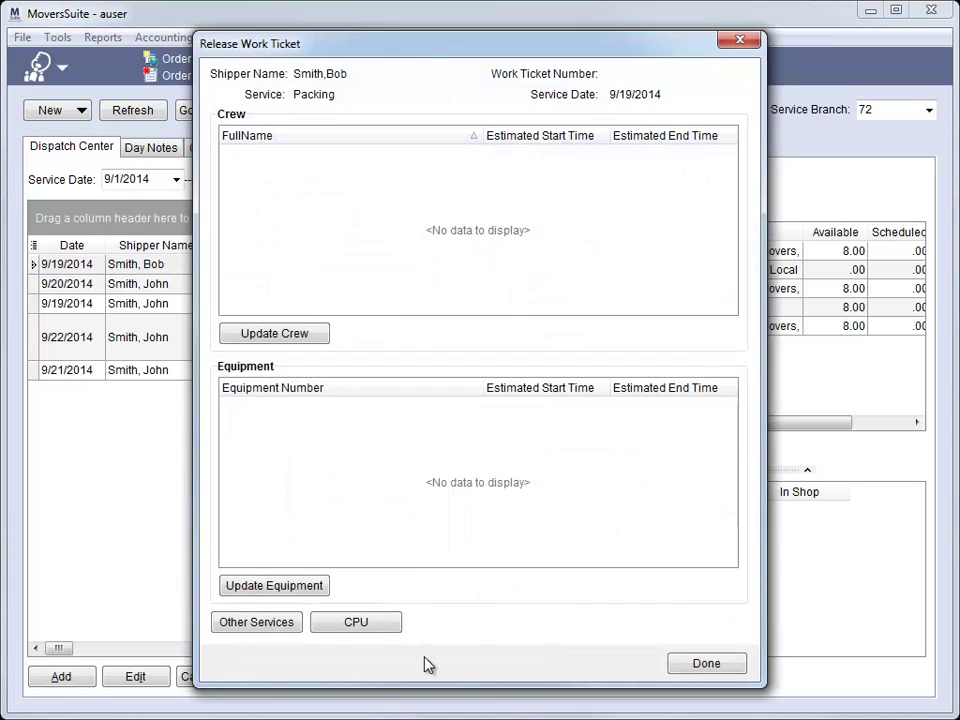
{"action": "left_click", "coordinate": [358, 624]}
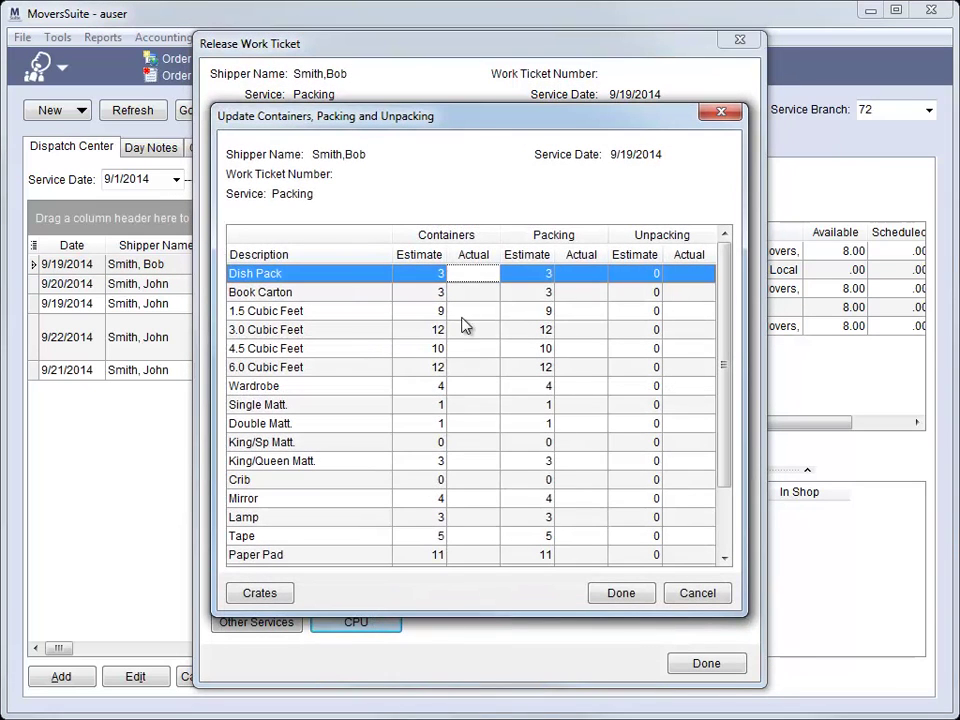
{"action": "left_click", "coordinate": [474, 272]}
{"action": "type", "text": "3"}
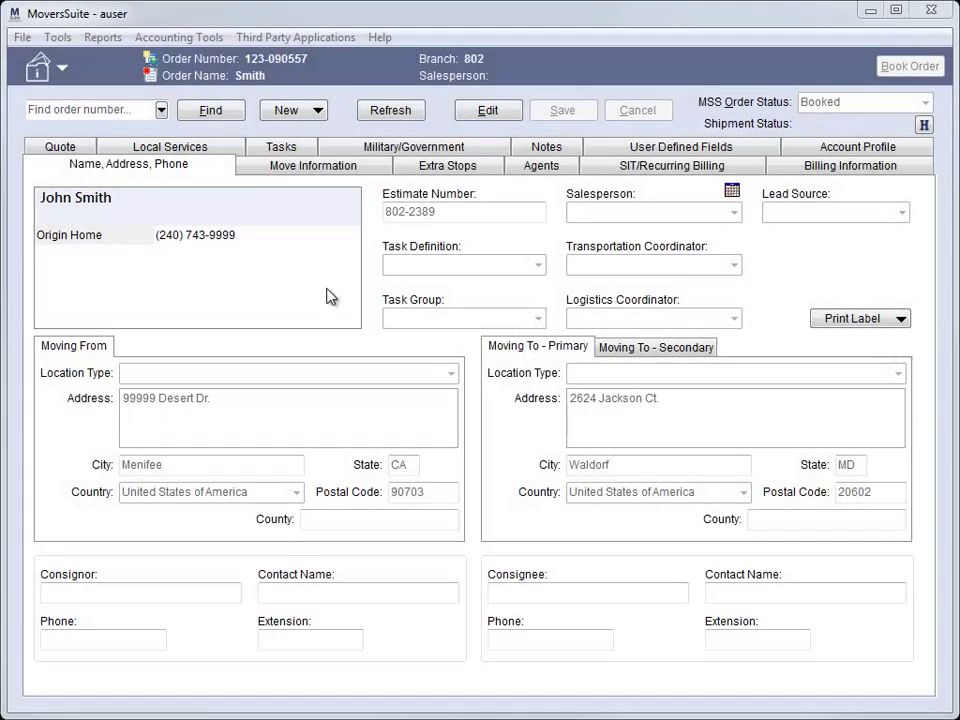
Open the order's Document Management and try dragging in a desktop file, then cancel it.
{"action": "left_click", "coordinate": [152, 74]}
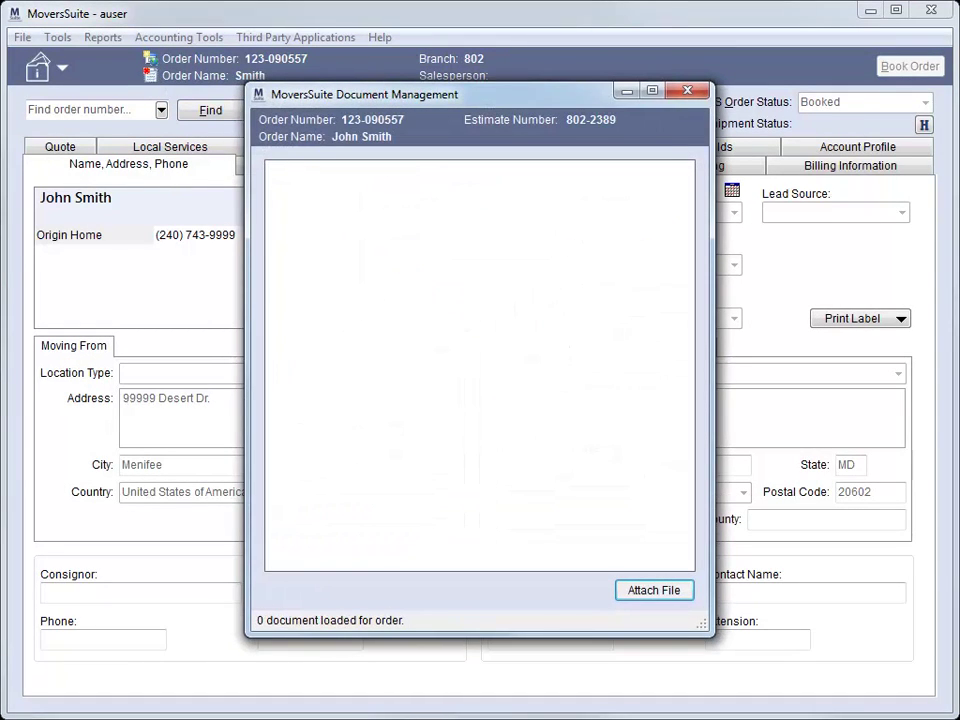
{"action": "left_click_drag", "start_coordinate": [154, 150], "coordinate": [336, 280]}
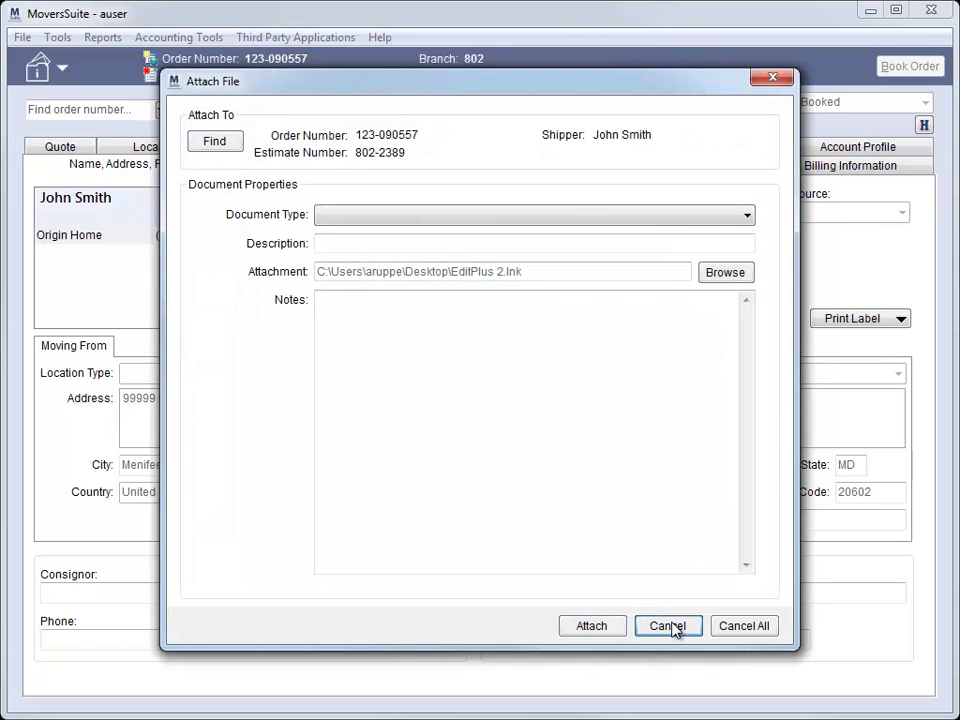
{"action": "left_click", "coordinate": [668, 626]}
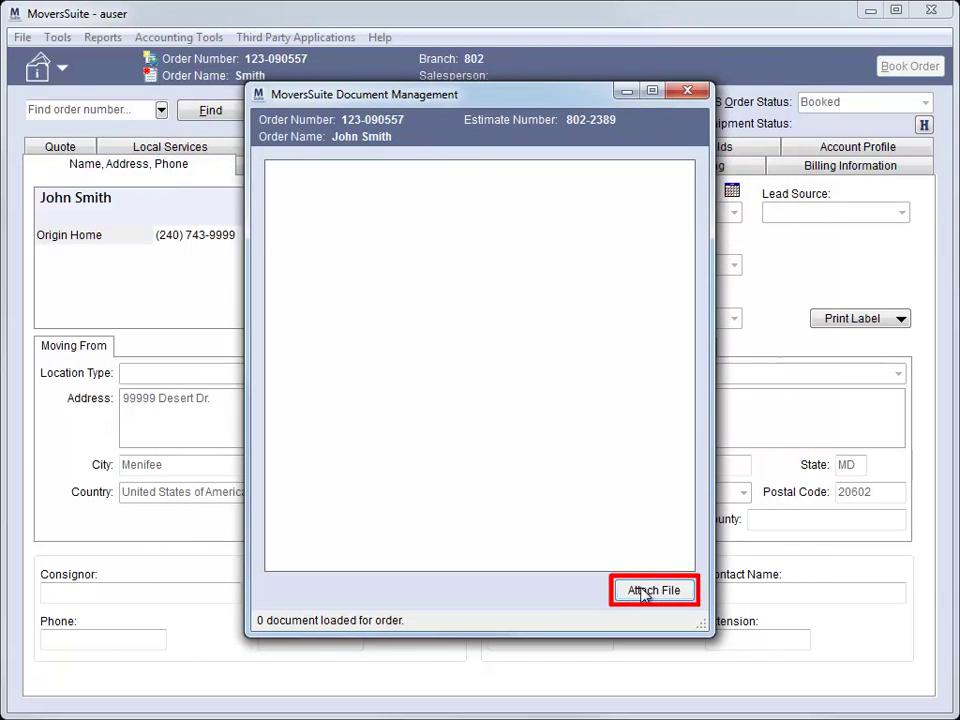
Select email-test.docx, oa_request.doc and OA_Request_Newer - Copy.doc from Letters together.
{"action": "left_click", "coordinate": [645, 591]}
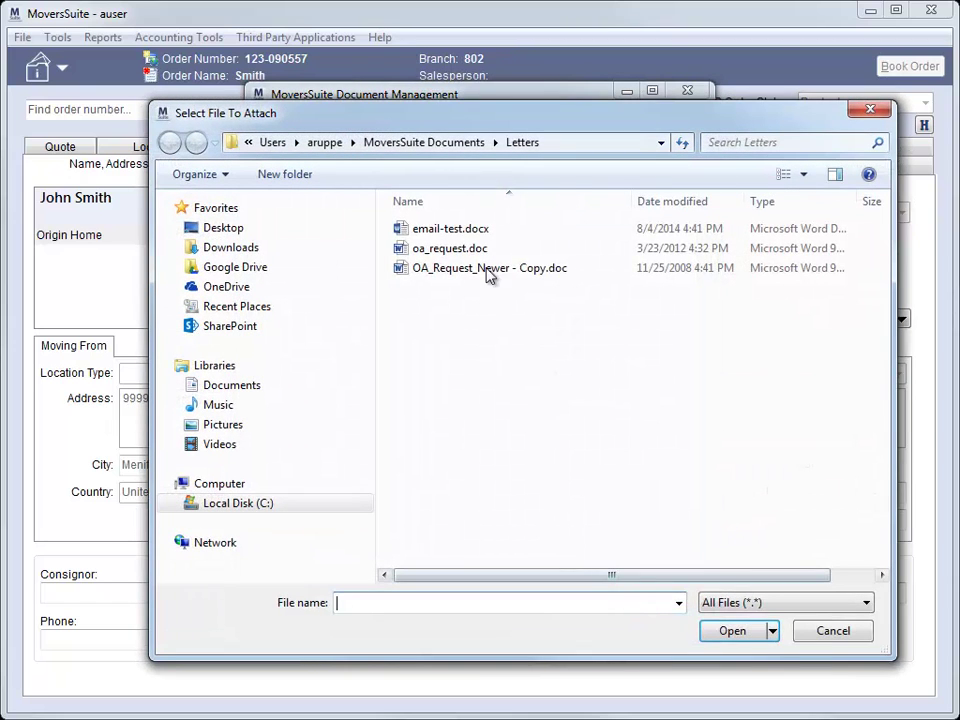
{"action": "left_click", "coordinate": [476, 230]}
{"action": "left_click", "coordinate": [460, 250], "text": "ctrl"}
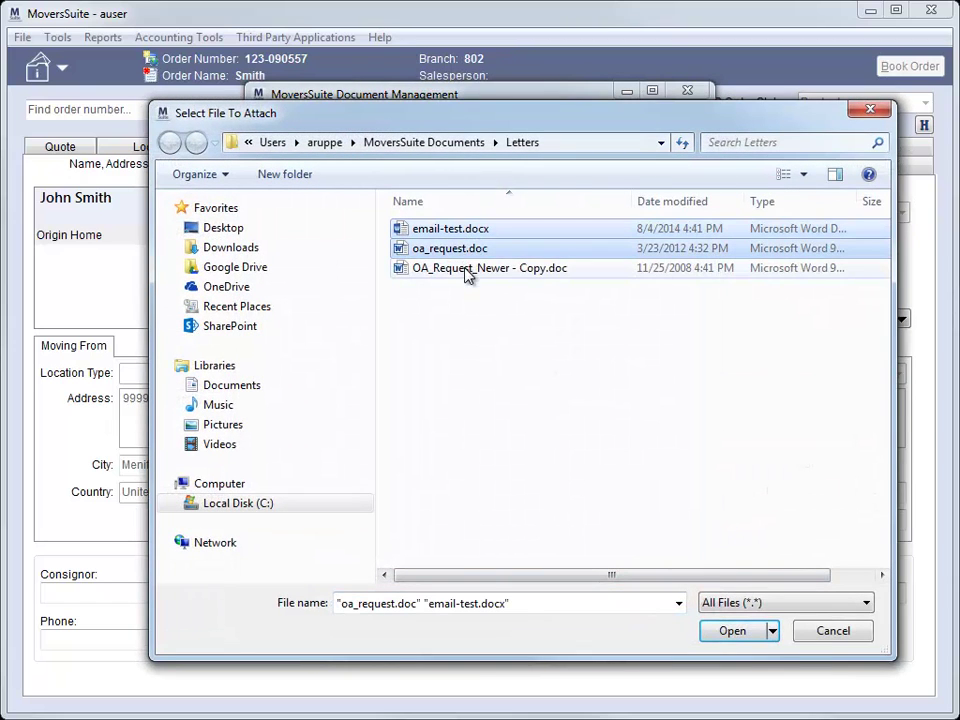
{"action": "left_click", "coordinate": [466, 270], "text": "ctrl"}
{"action": "left_click", "coordinate": [733, 630]}
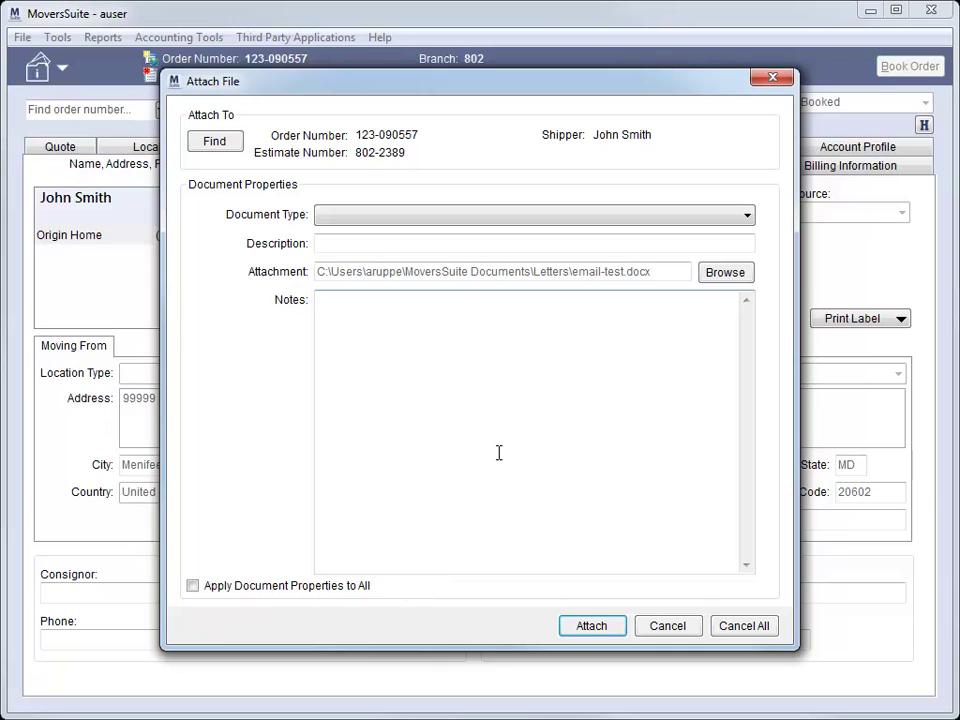
Apply to all files the Estimate document type and the note 'Estimates...'.
{"action": "left_click", "coordinate": [291, 588]}
{"action": "left_click", "coordinate": [362, 218]}
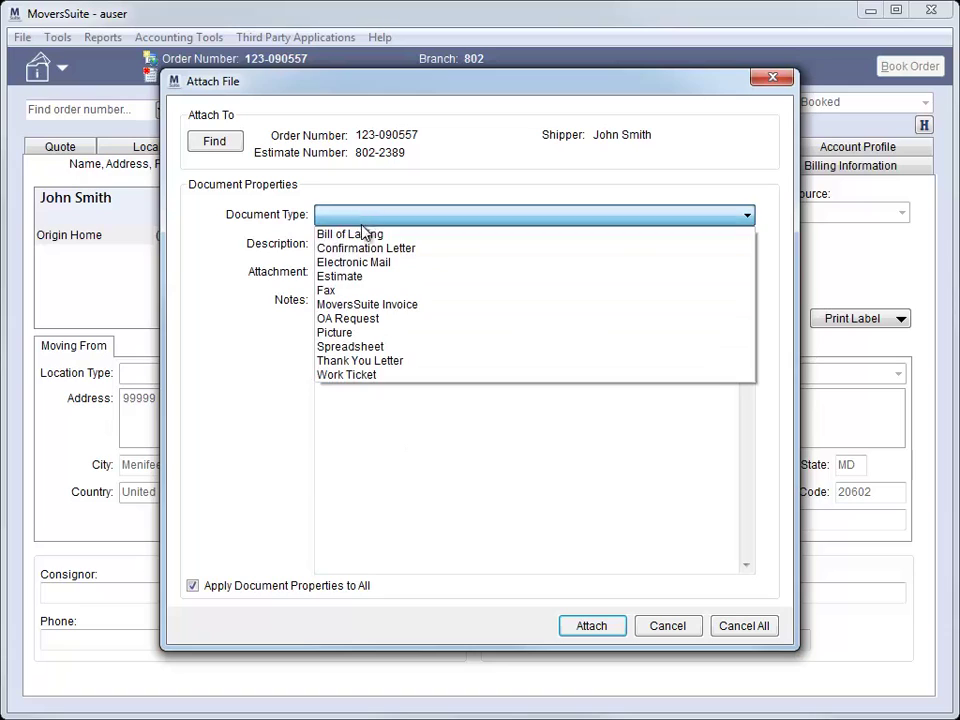
{"action": "left_click", "coordinate": [358, 276]}
{"action": "left_click", "coordinate": [358, 307]}
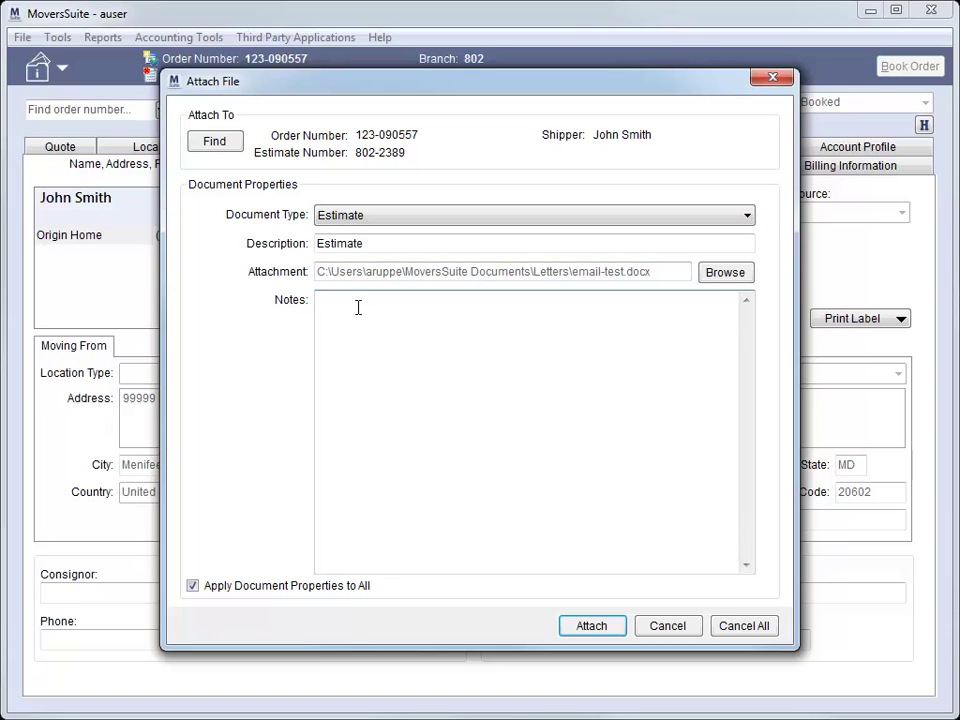
{"action": "type", "text": "Estimates..."}
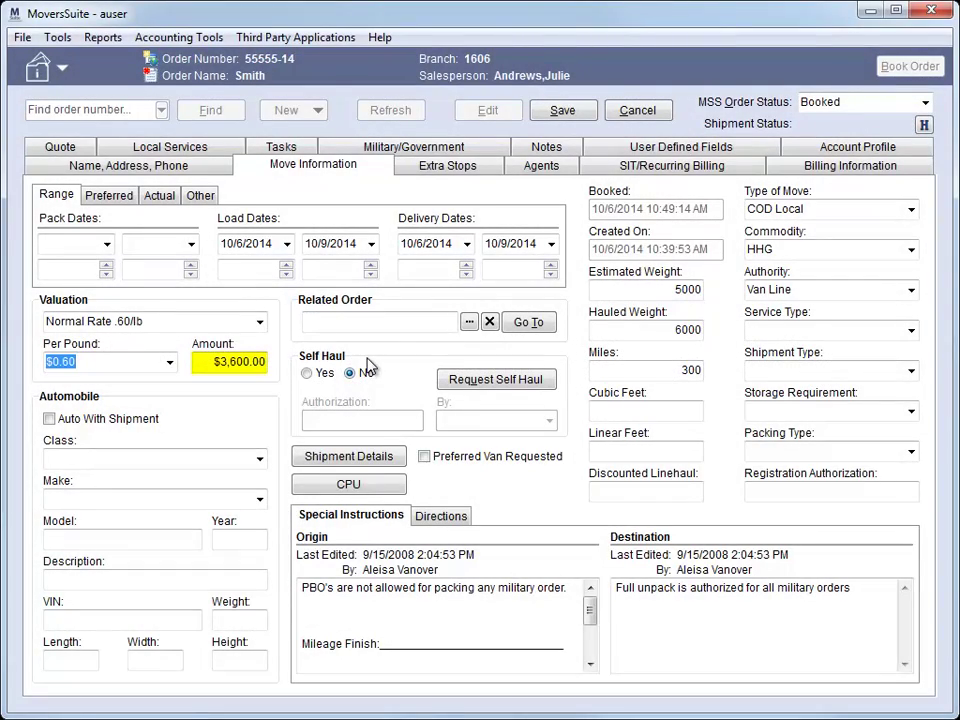
Delete the 6000 hauled weight, try $1.25 per pound, then return to $0.60.
{"action": "left_click", "coordinate": [692, 329]}
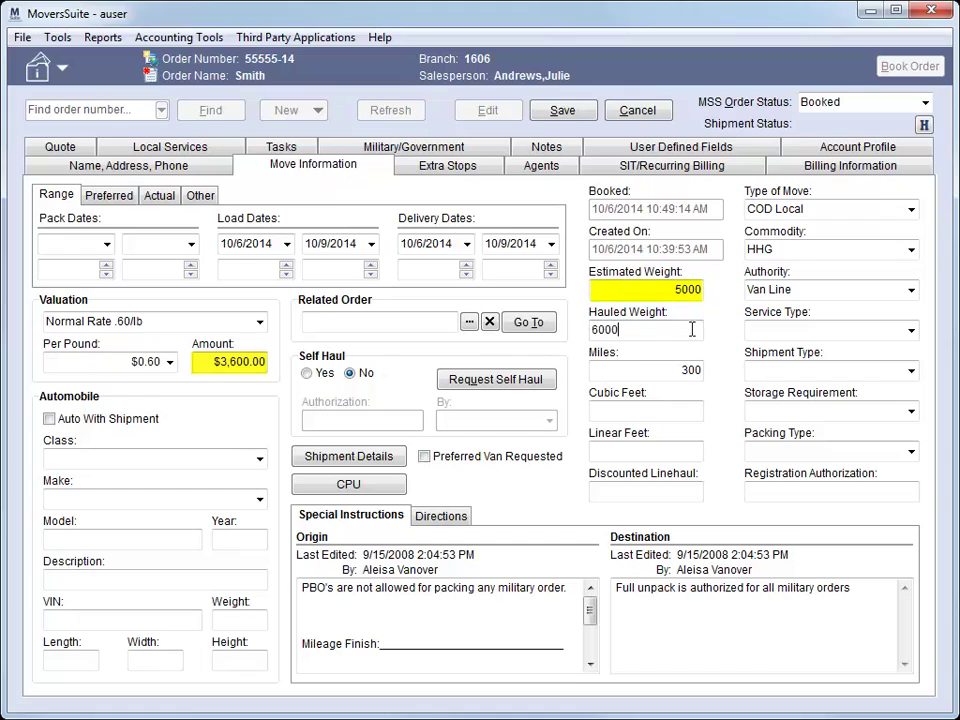
{"action": "double_click", "coordinate": [692, 329]}
{"action": "key", "text": "BackSpace"}
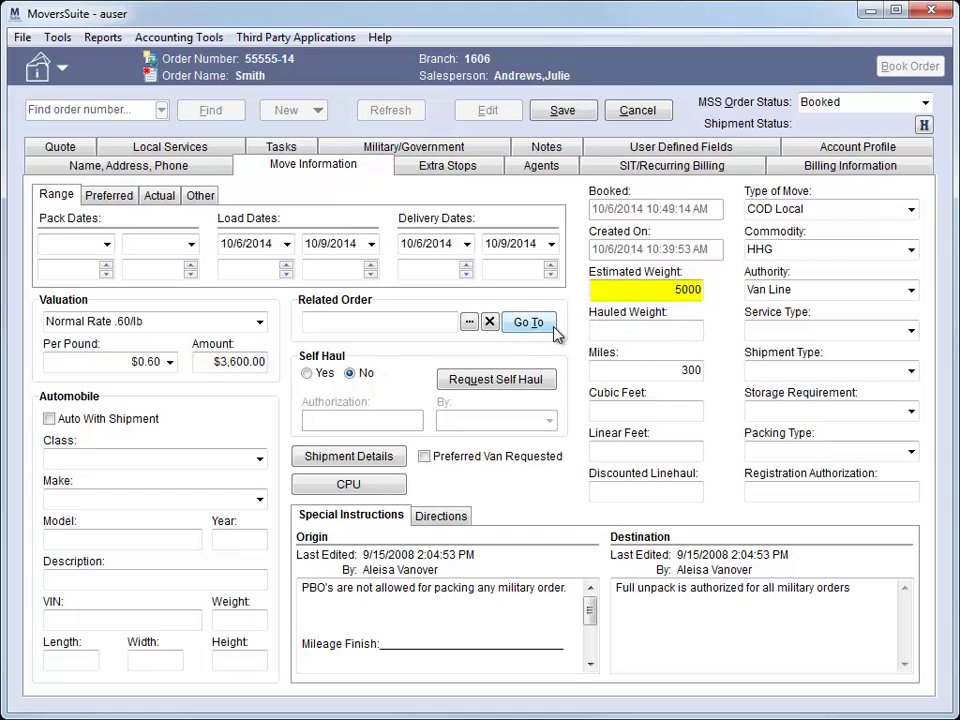
{"action": "left_click", "coordinate": [170, 362]}
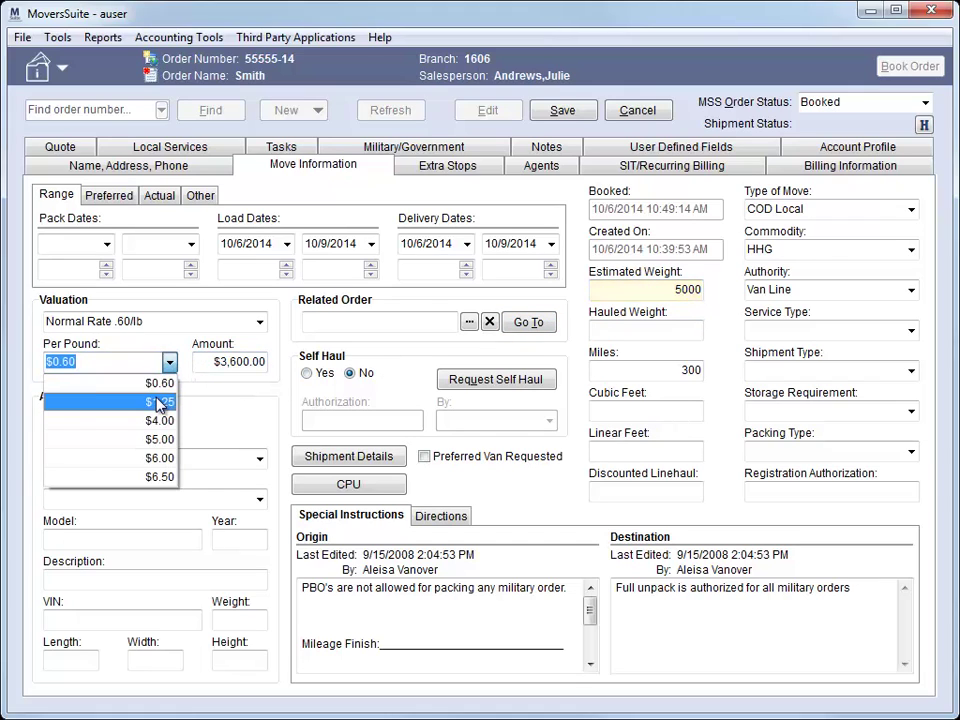
{"action": "left_click", "coordinate": [158, 401]}
{"action": "left_click", "coordinate": [170, 362]}
{"action": "left_click", "coordinate": [161, 384]}
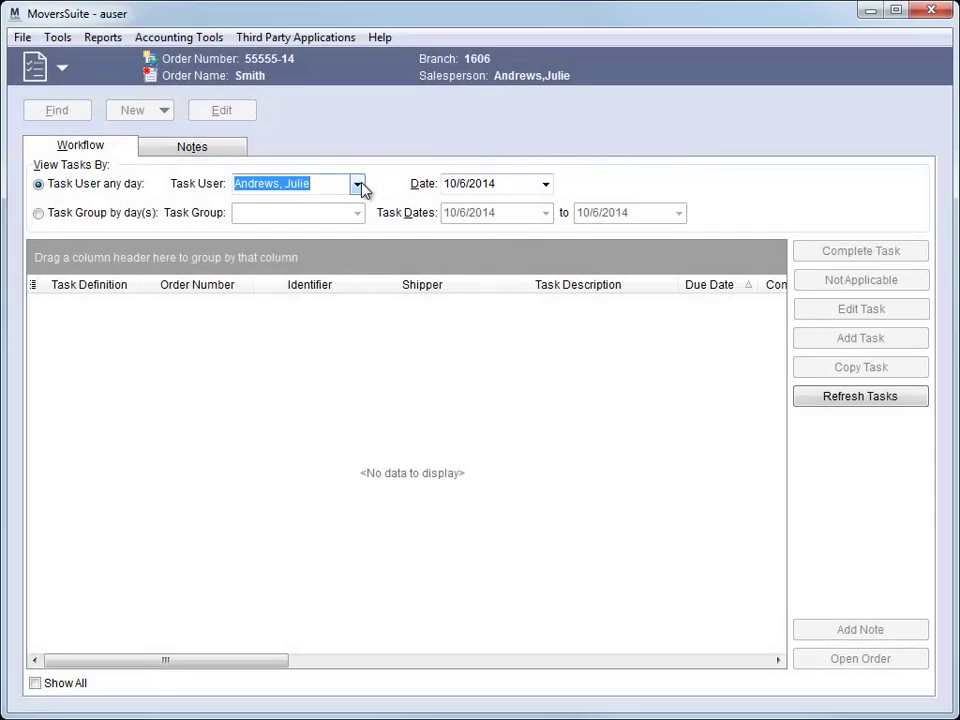
Open the Task User dropdown to view each user's Roles column.
{"action": "left_click", "coordinate": [358, 185]}
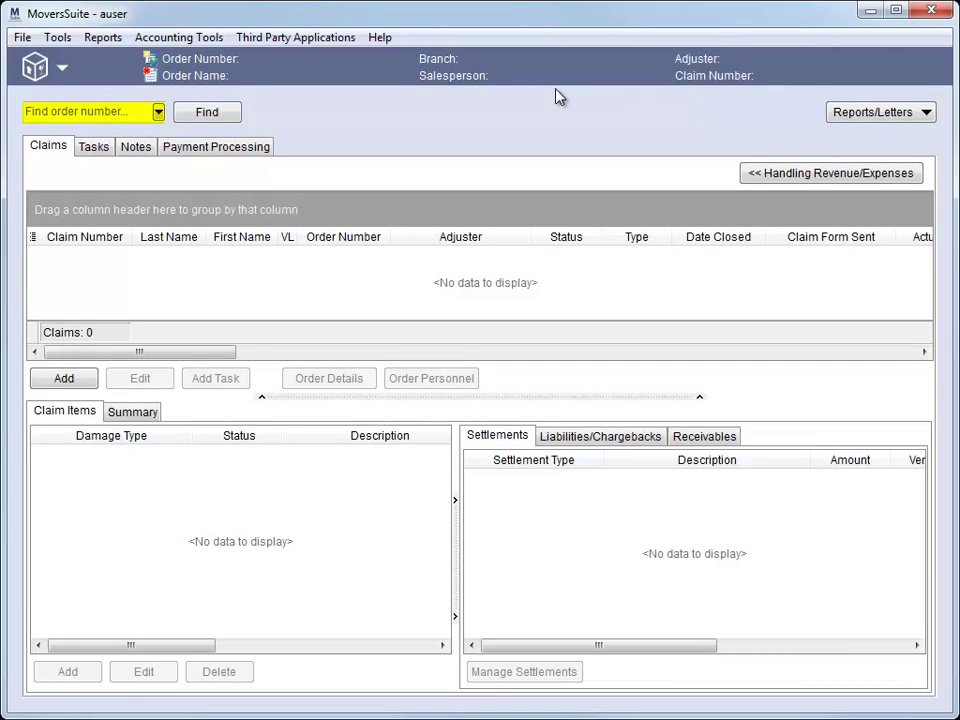
Quick-find order 555 and load its claim with the couch and lamp items.
{"action": "left_click", "coordinate": [126, 112]}
{"action": "type", "text": "5"}
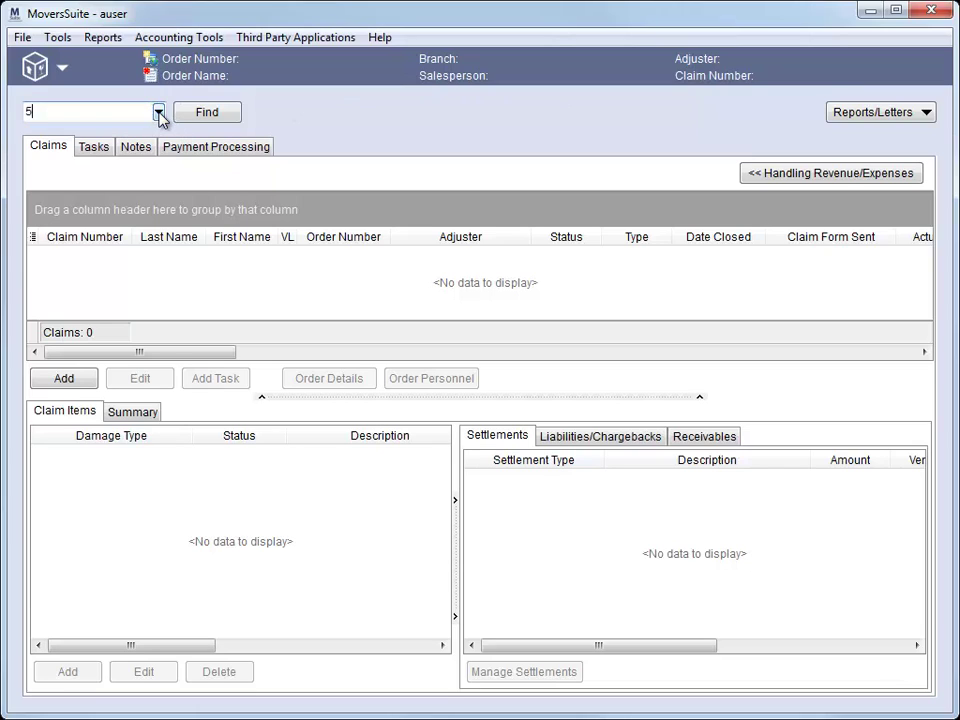
{"action": "type", "text": "55"}
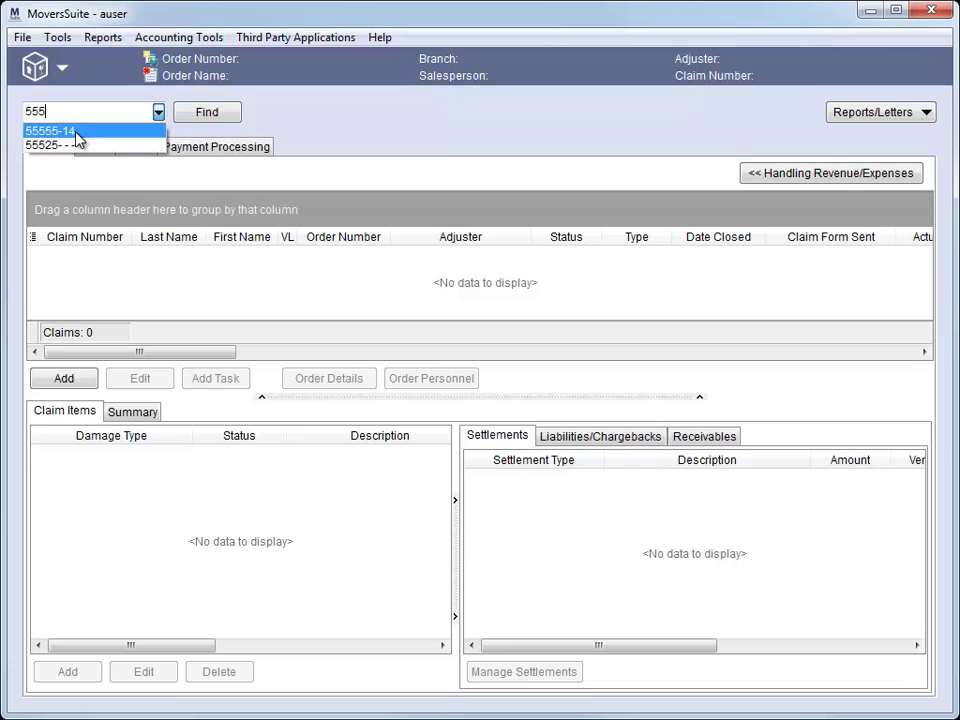
{"action": "left_click", "coordinate": [77, 131]}
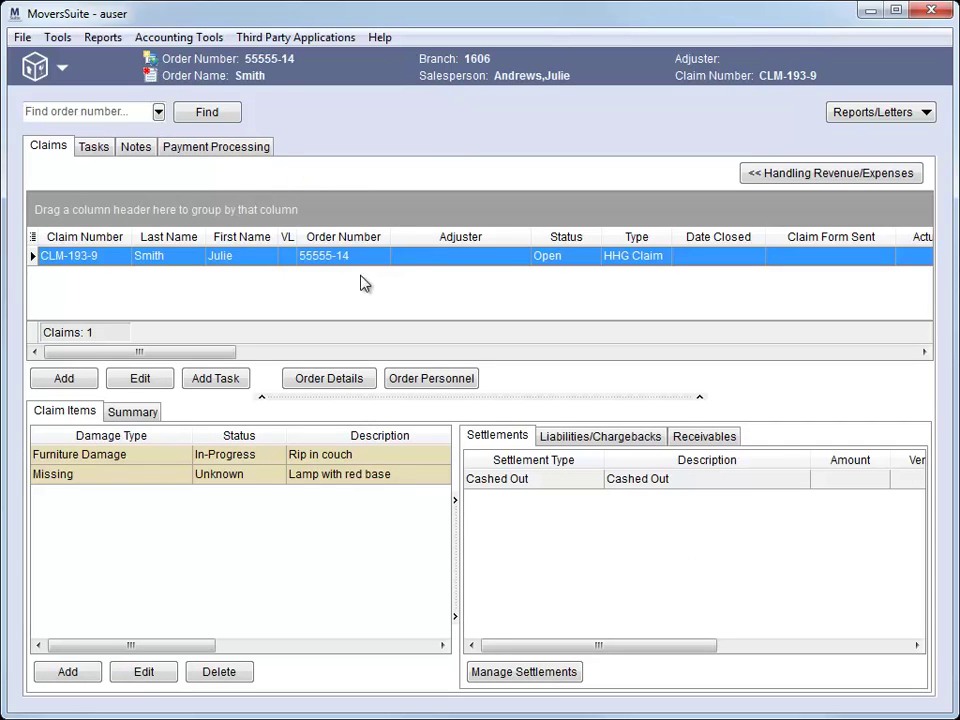
Search %555 to list every order number containing 555.
{"action": "left_click", "coordinate": [130, 114]}
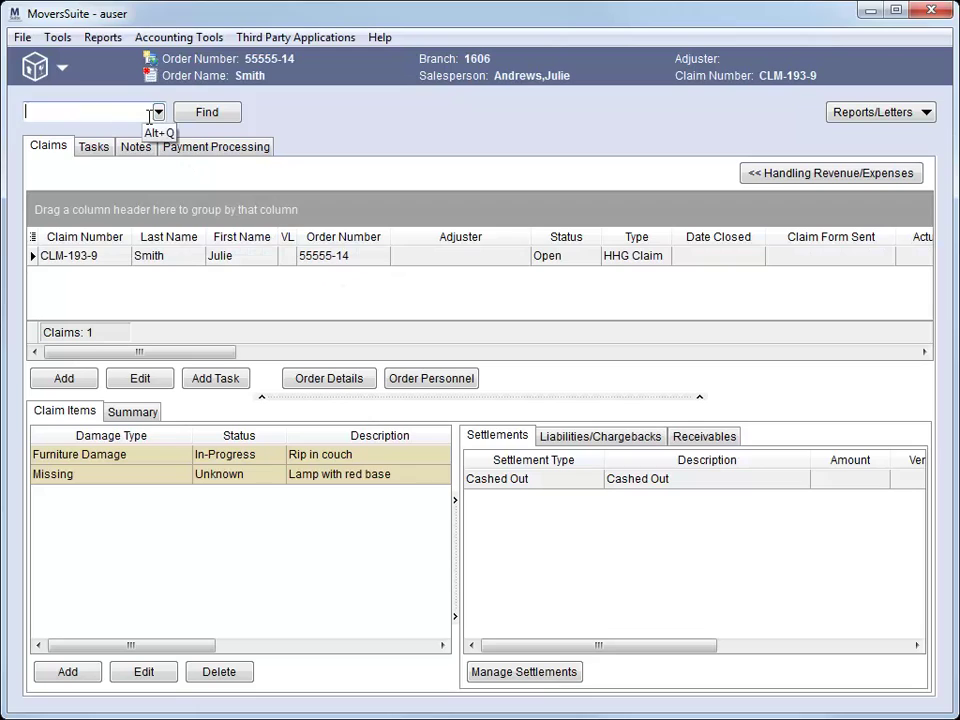
{"action": "type", "text": "%555"}
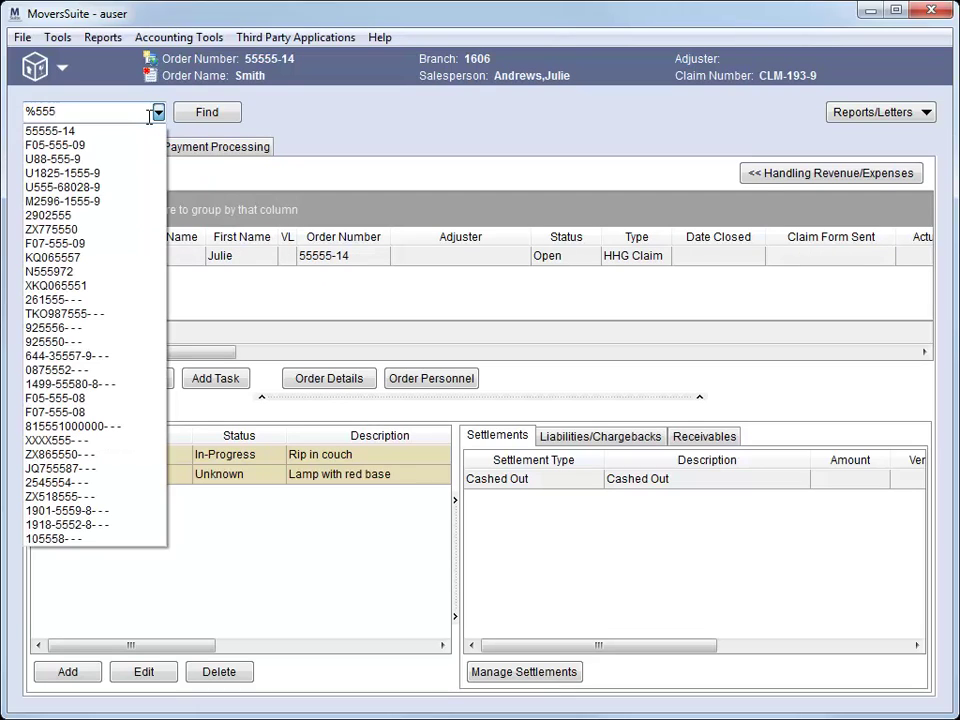
{"action": "key", "text": "Down"}
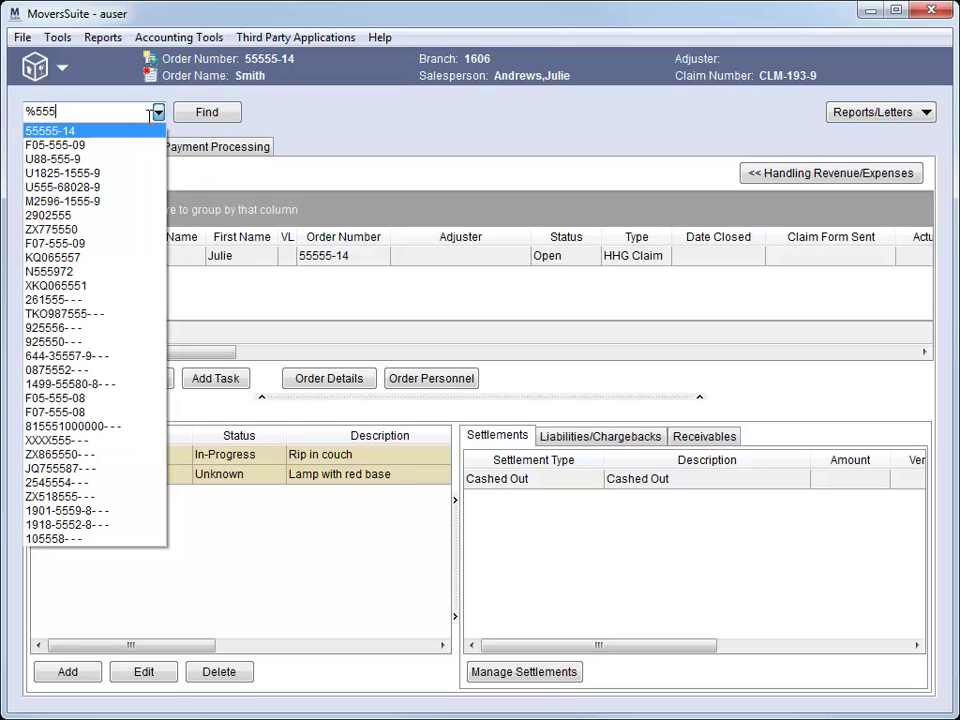
Run the find, browse the recent order numbers list without choosing, and reselect the loaded claim.
{"action": "key", "text": "Return"}
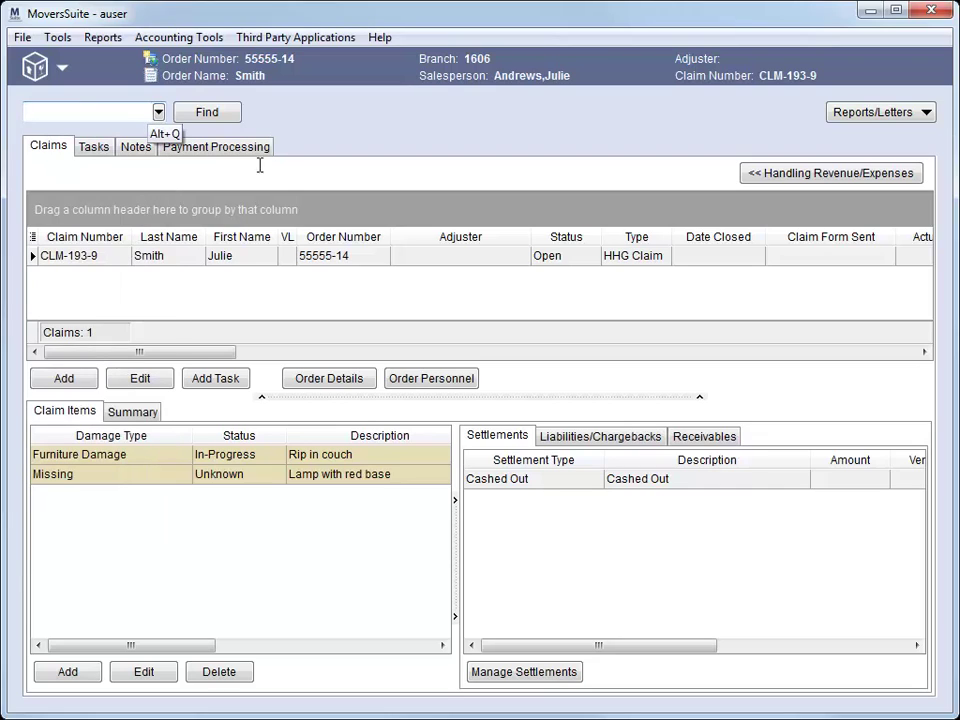
{"action": "left_click", "coordinate": [158, 113]}
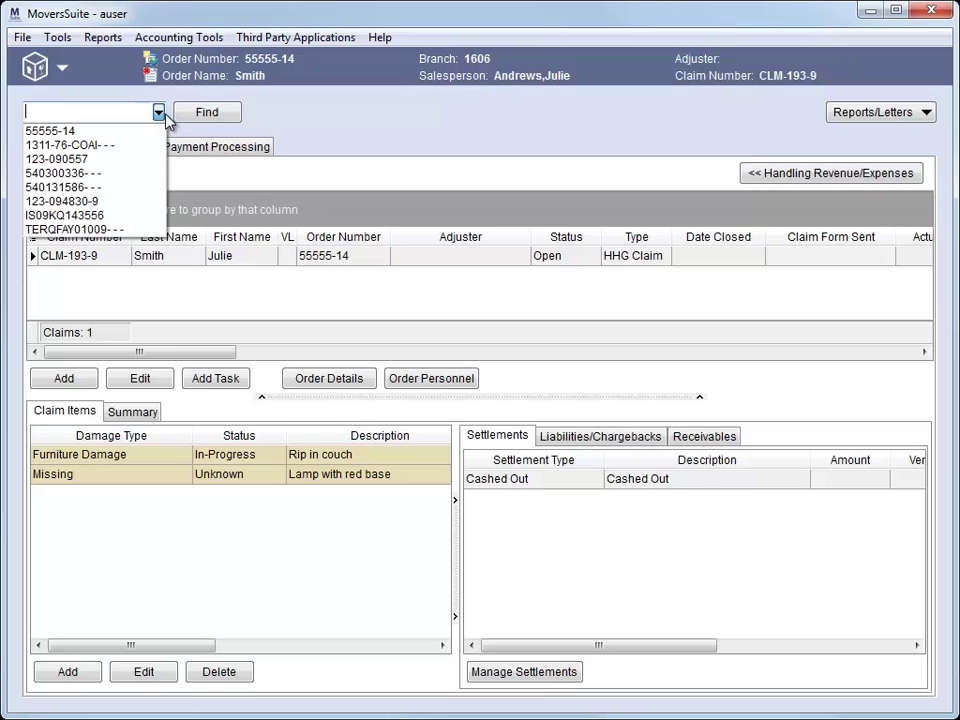
{"action": "key", "text": "Down"}
{"action": "key", "text": "Down"}
{"action": "key", "text": "Down"}
{"action": "key", "text": "Down"}
{"action": "key", "text": "Down"}
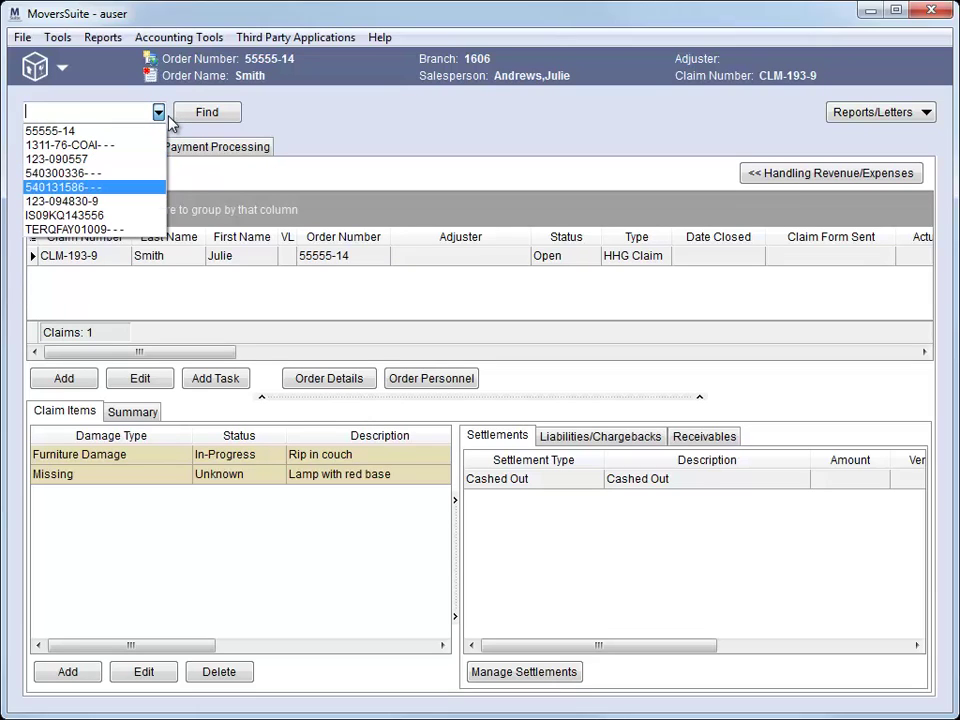
{"action": "key", "text": "Up"}
{"action": "key", "text": "Up"}
{"action": "key", "text": "Up"}
{"action": "key", "text": "Up"}
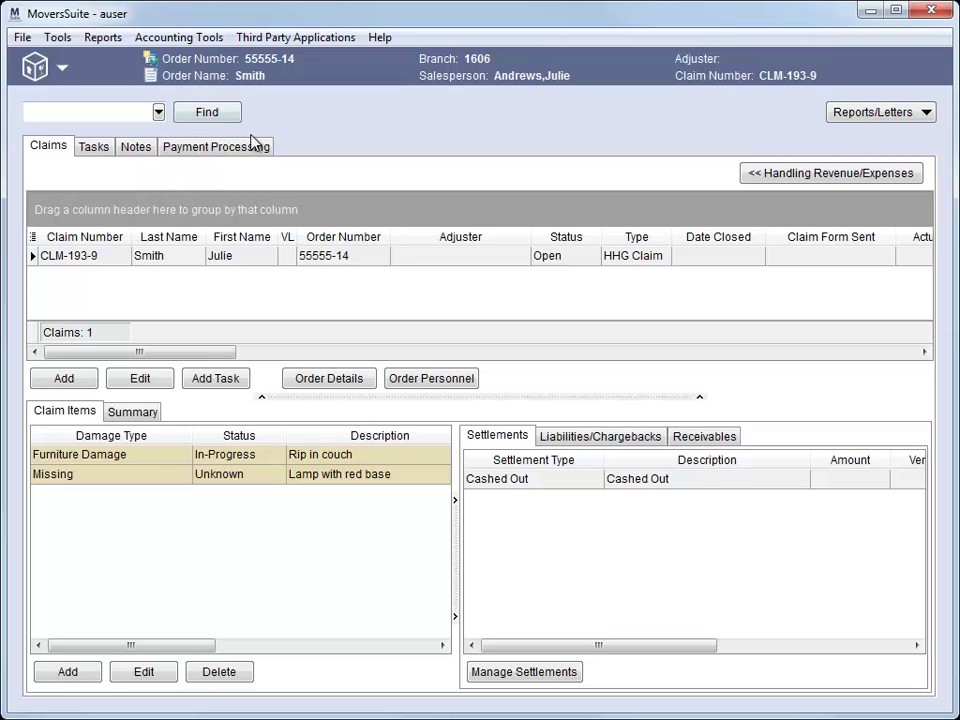
{"action": "left_click", "coordinate": [158, 113]}
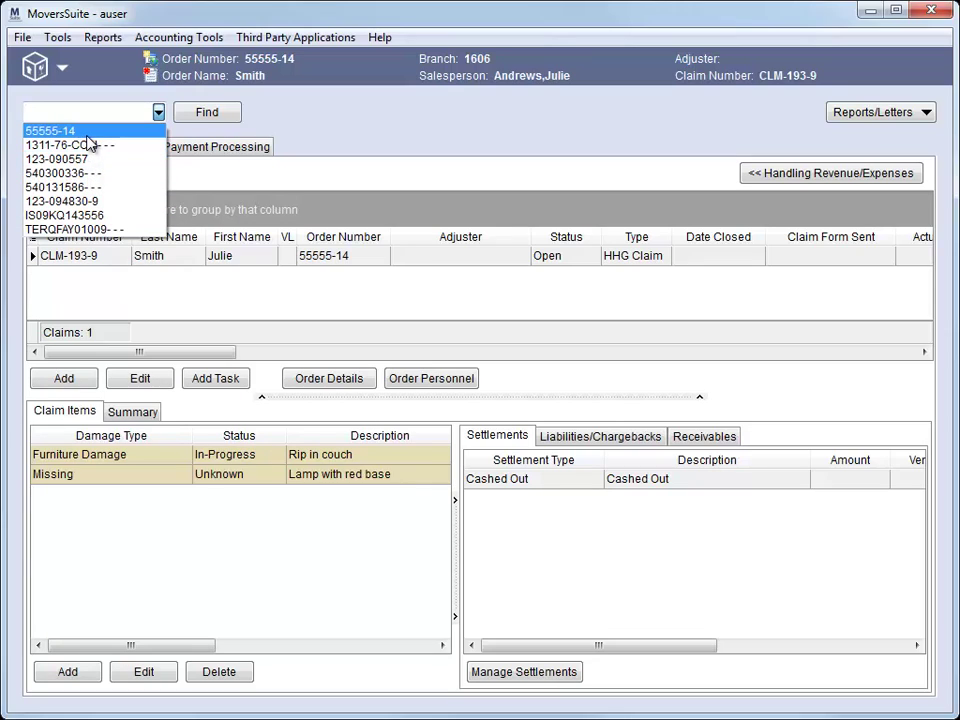
{"action": "left_click", "coordinate": [340, 126]}
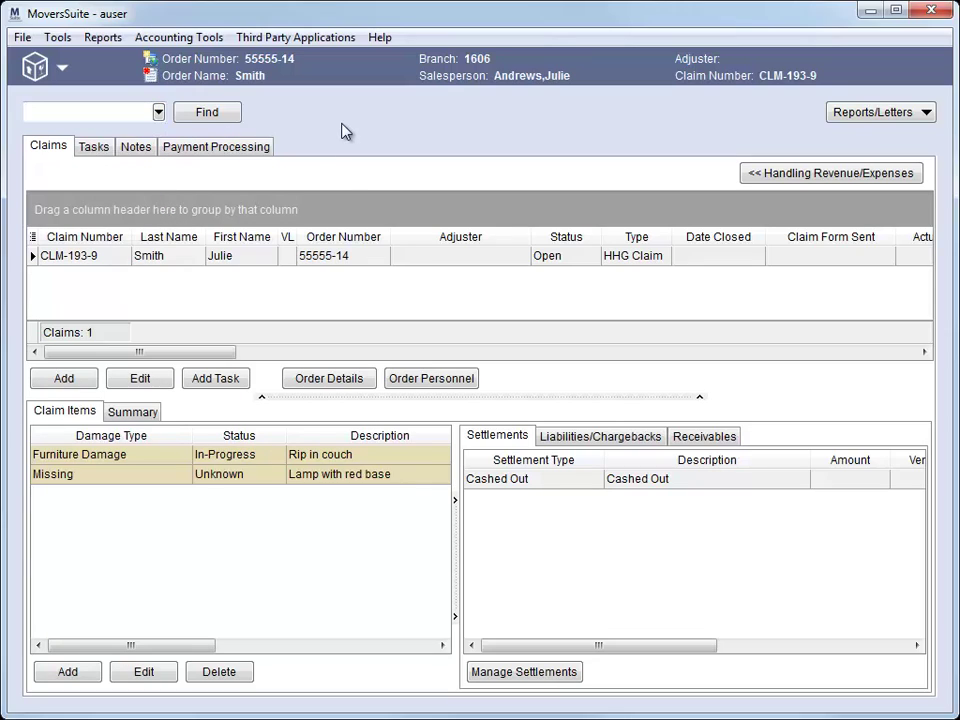
{"action": "left_click", "coordinate": [342, 259]}
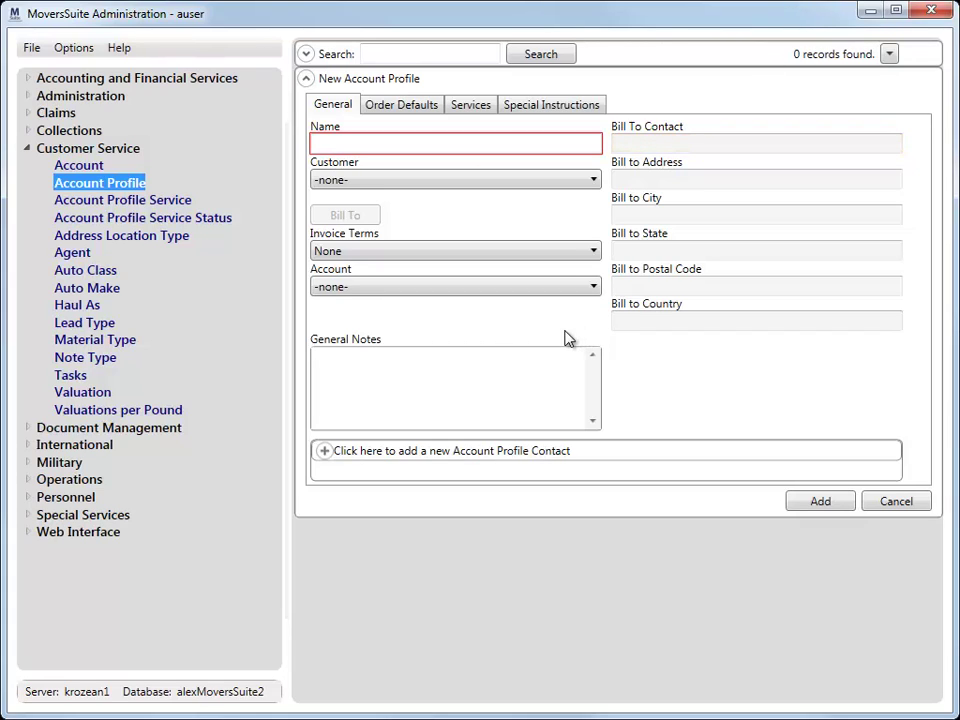
Collapse Customer Service in the Administration navigation tree.
{"action": "left_click", "coordinate": [28, 150]}
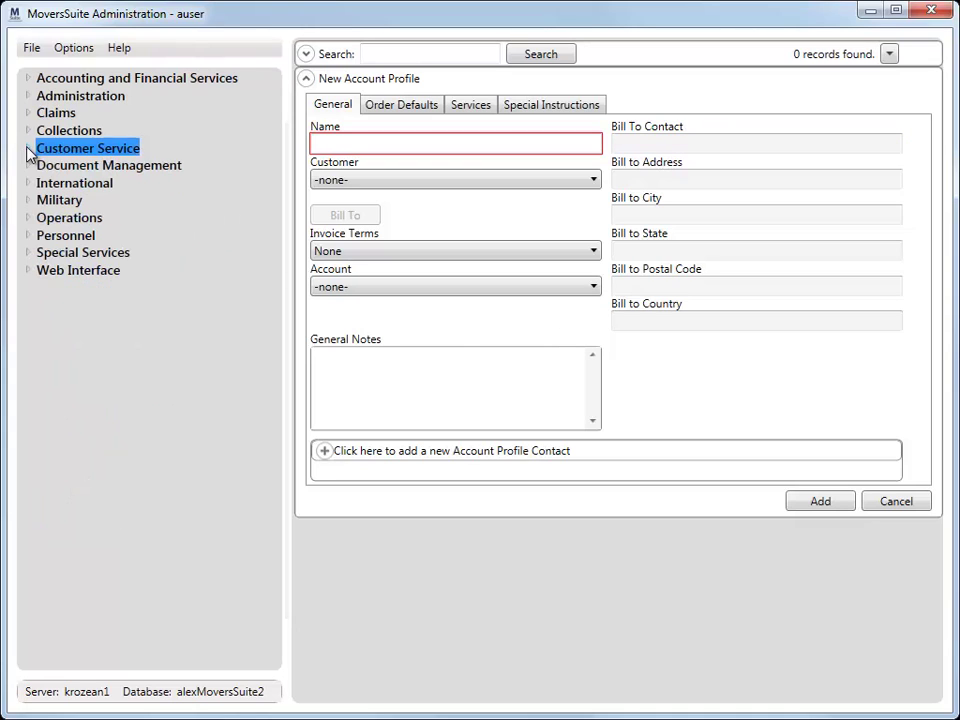
Grant the A User admin profile access to Statement Payment Code under Accounting and Financial Services.
{"action": "left_click", "coordinate": [28, 236]}
{"action": "left_click", "coordinate": [90, 252]}
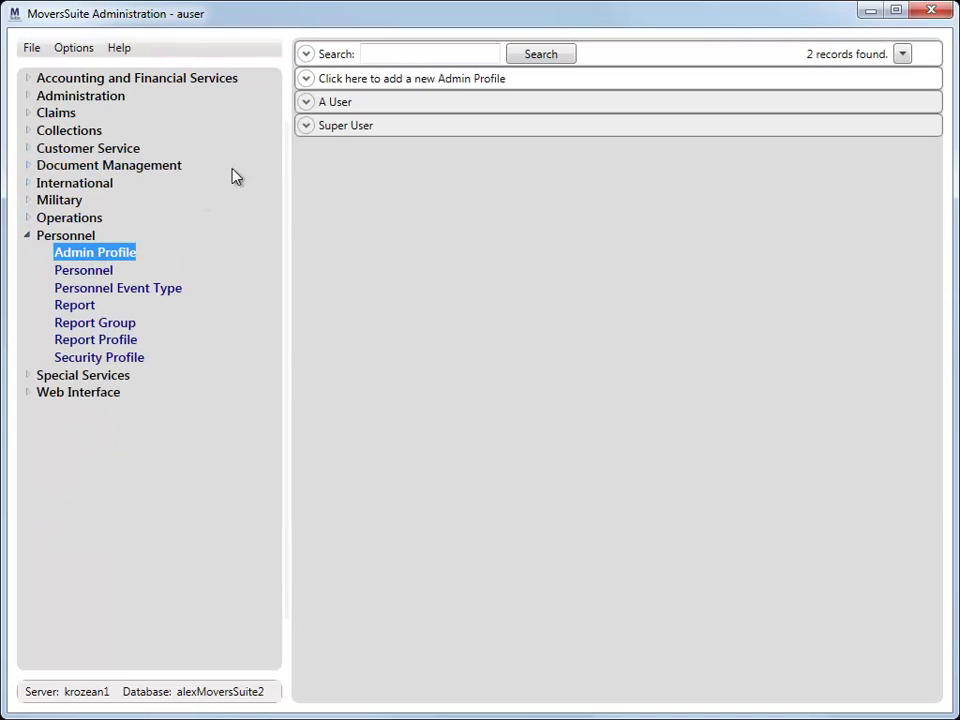
{"action": "left_click", "coordinate": [306, 102]}
{"action": "left_click", "coordinate": [389, 175]}
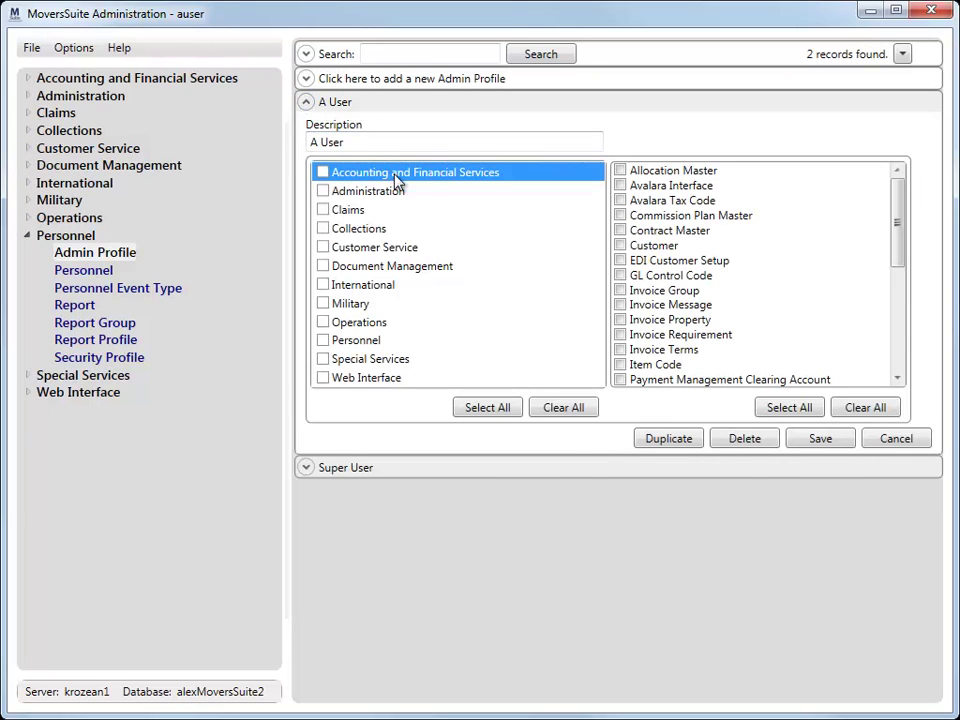
{"action": "left_click_drag", "start_coordinate": [903, 268], "coordinate": [903, 363]}
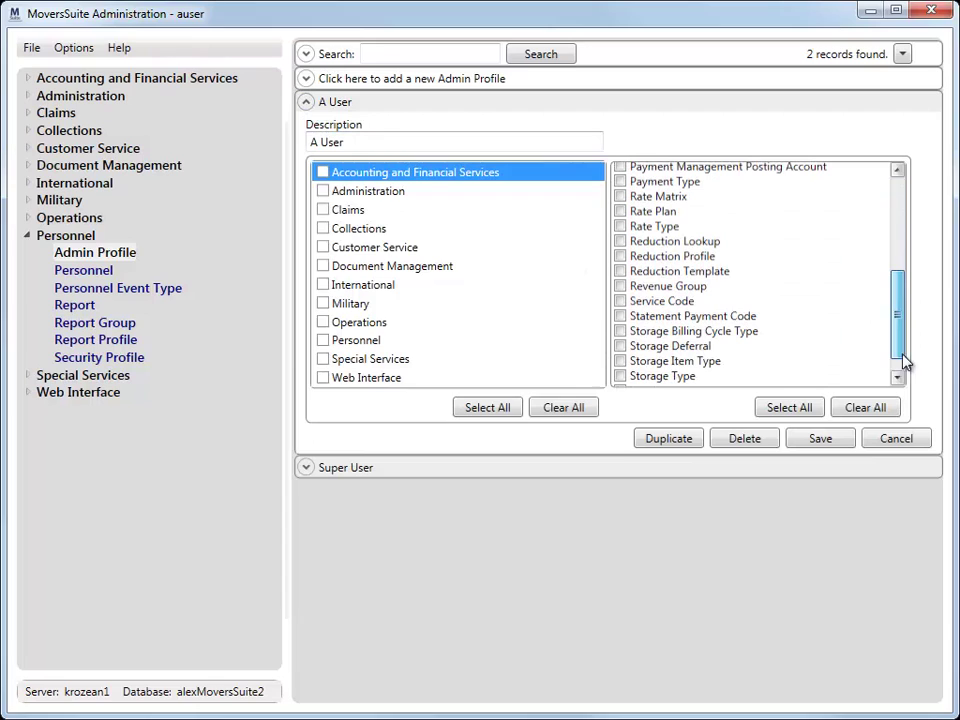
{"action": "left_click", "coordinate": [620, 316]}
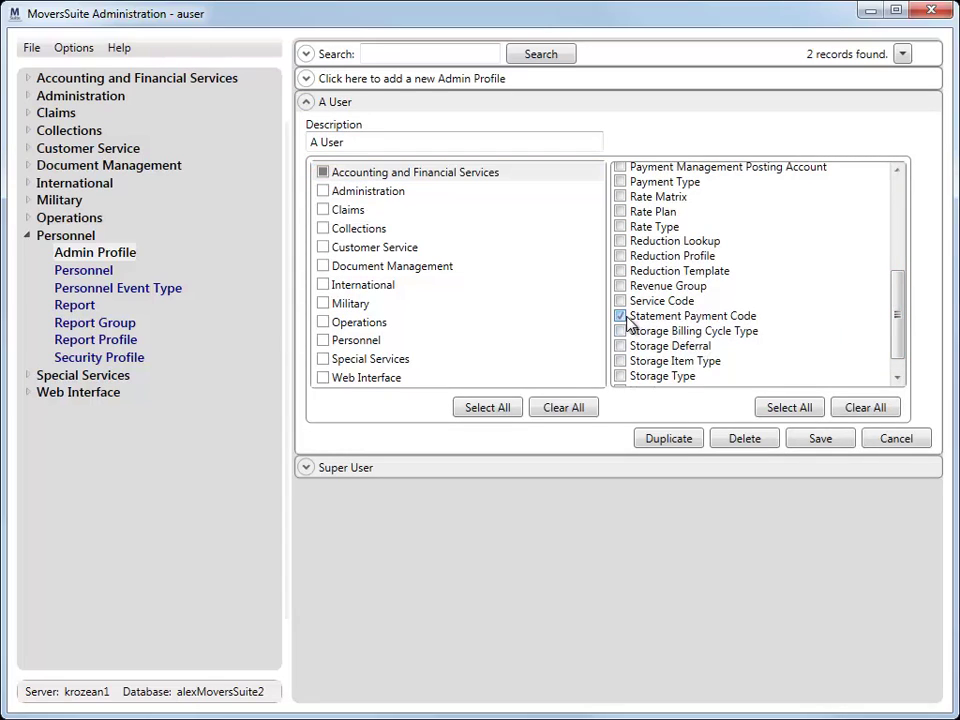
Open the Statement Payment Code list, showing Claims, new code, Payables and Receivables.
{"action": "left_click", "coordinate": [28, 235]}
{"action": "left_click", "coordinate": [28, 79]}
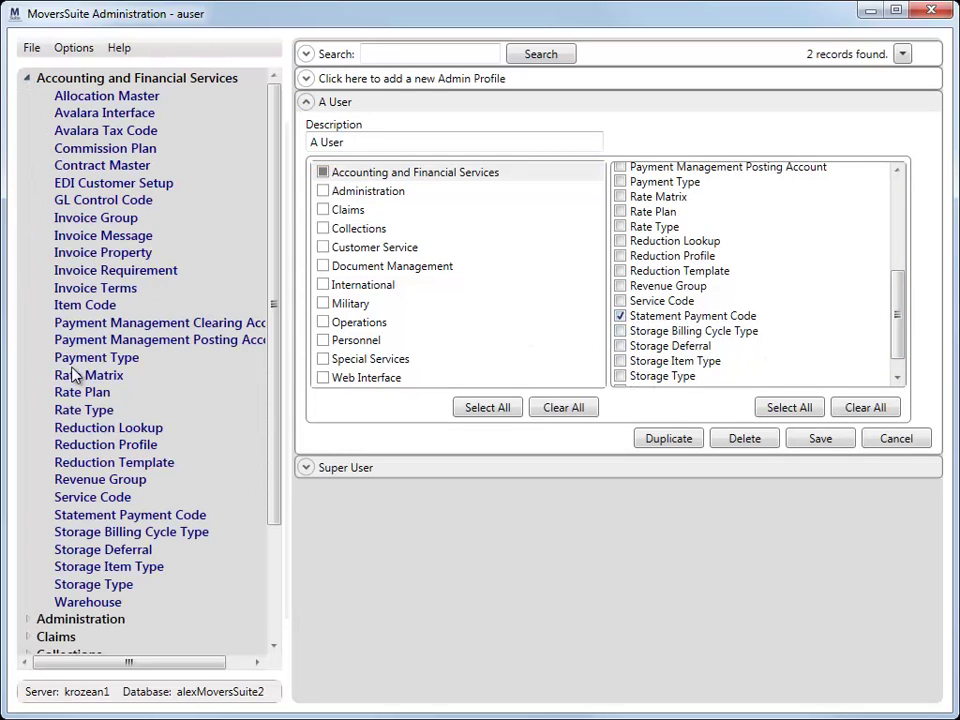
{"action": "left_click", "coordinate": [160, 516]}
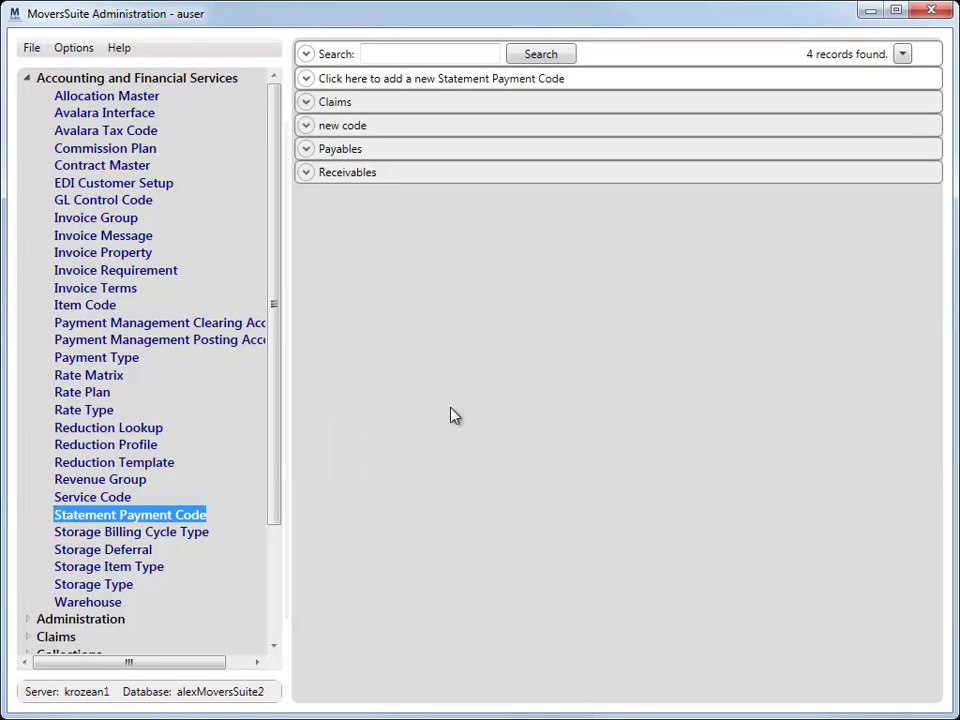